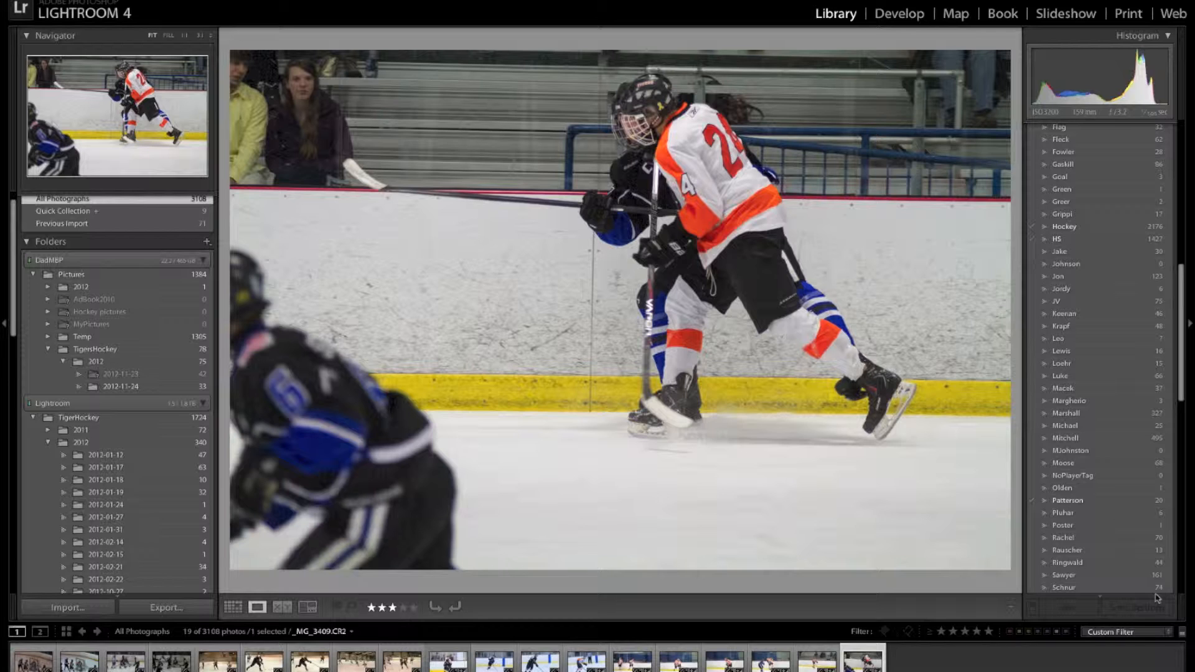
- Send the _MG_3409 and _MG_3363 hockey shots from Lightroom to Photoshop, despite the compatibility warnings
key(super+e)
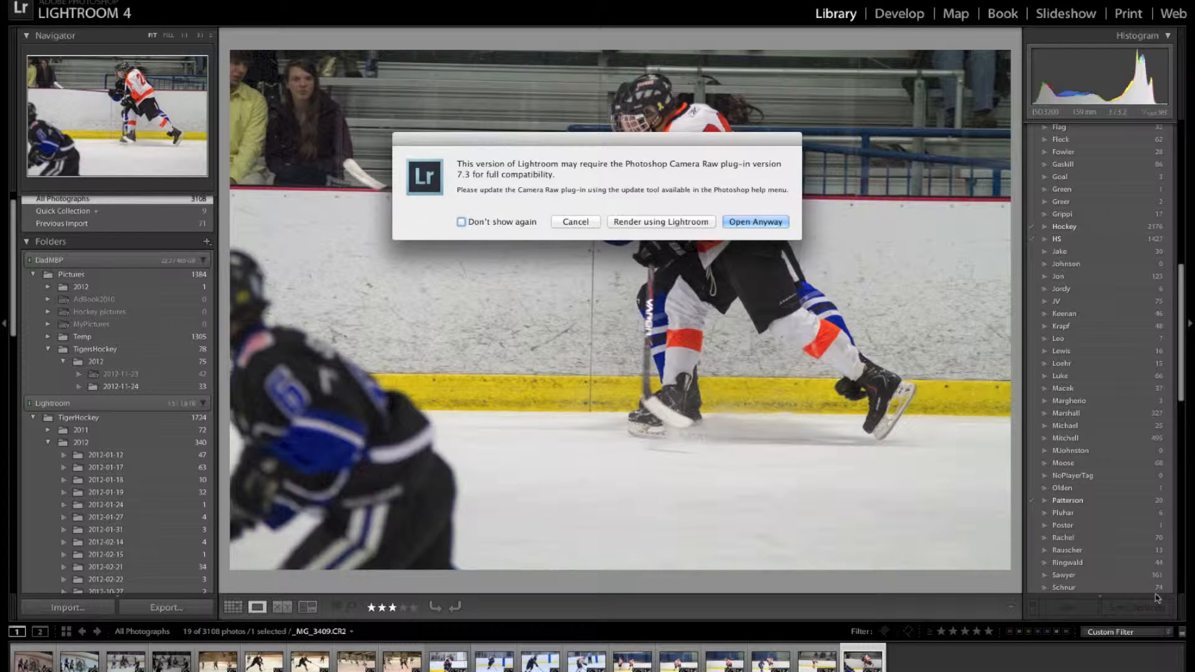
click(678, 223)
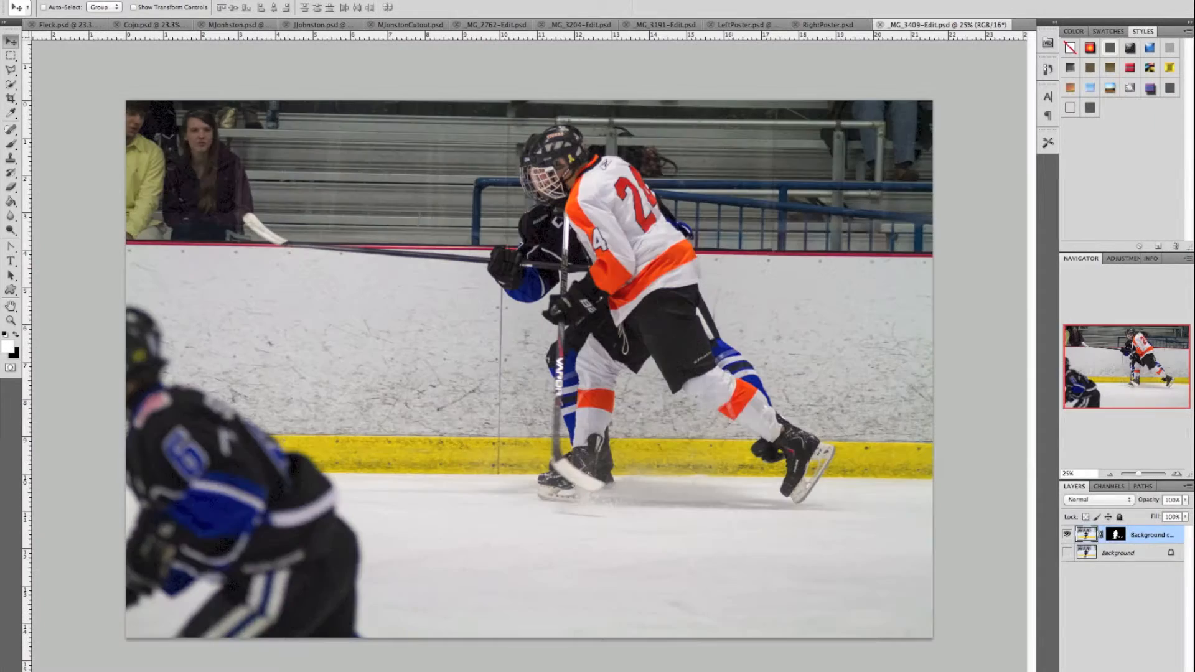
key(super+Tab)
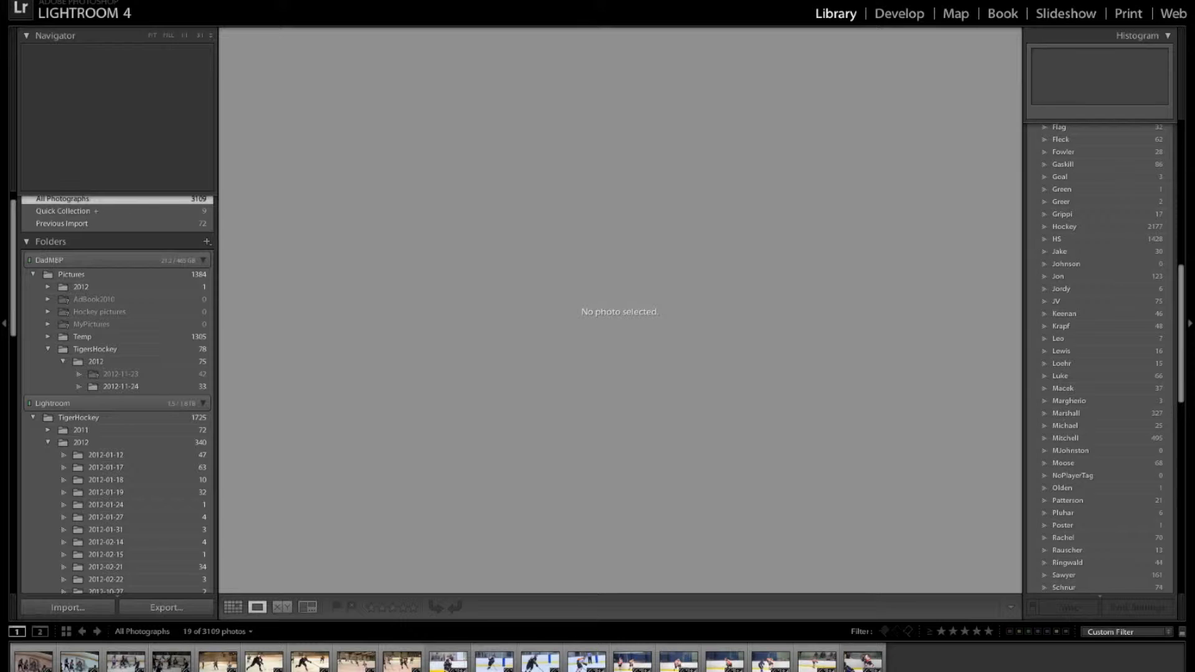
click(738, 657)
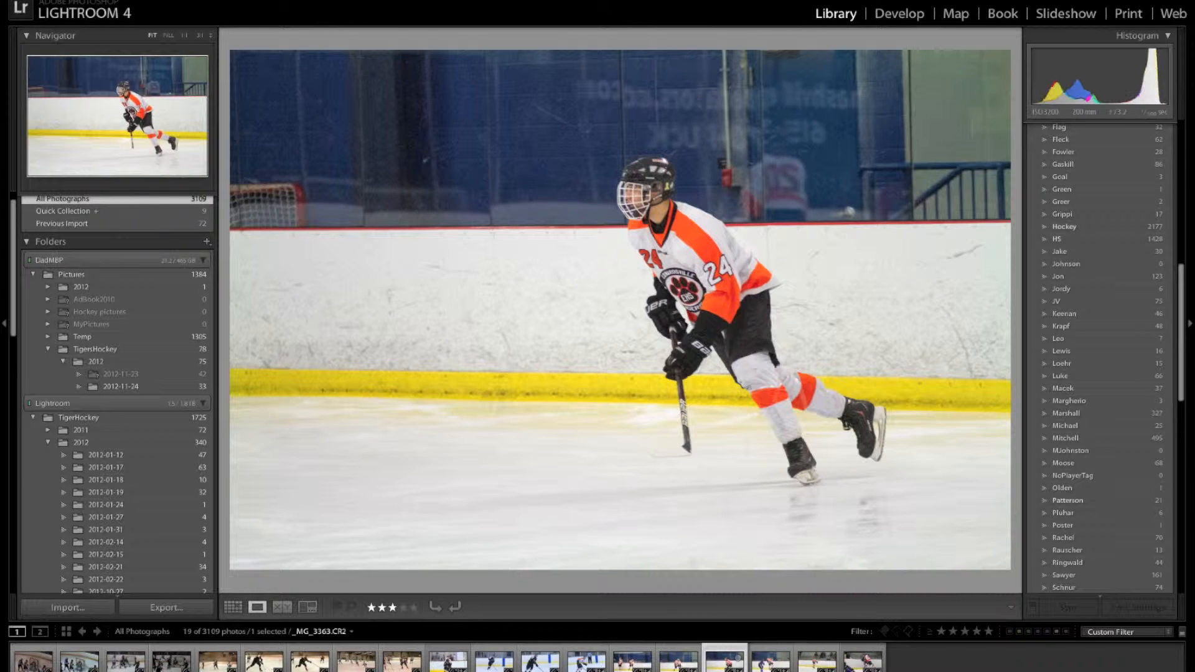
key(super+e)
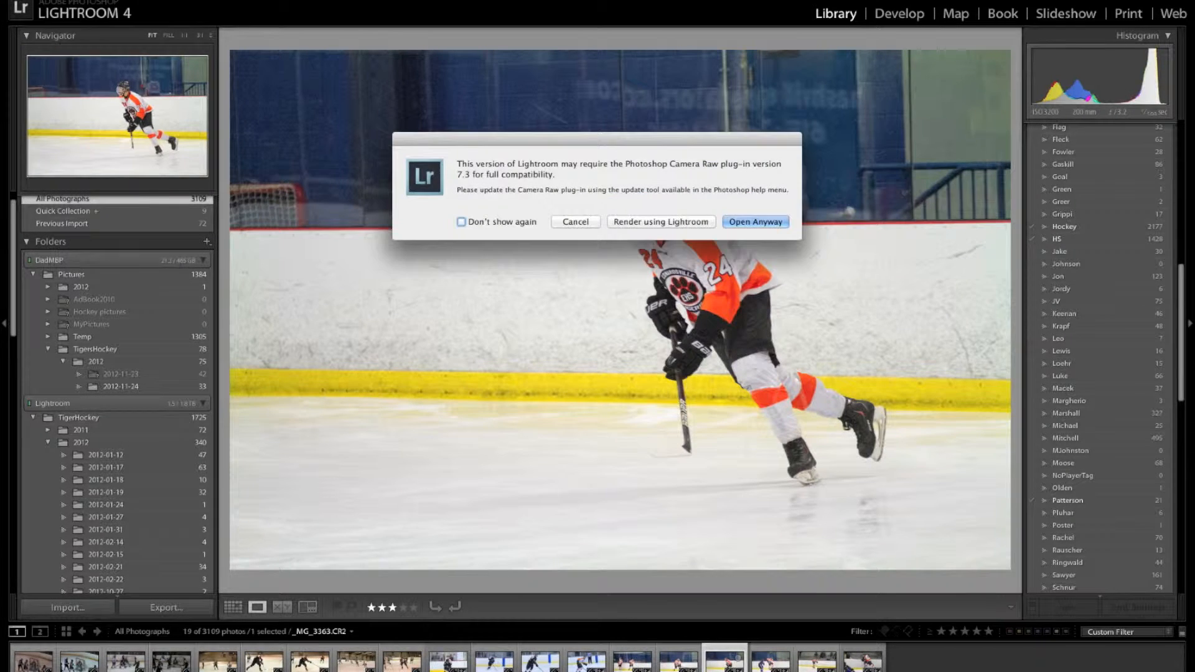
click(678, 224)
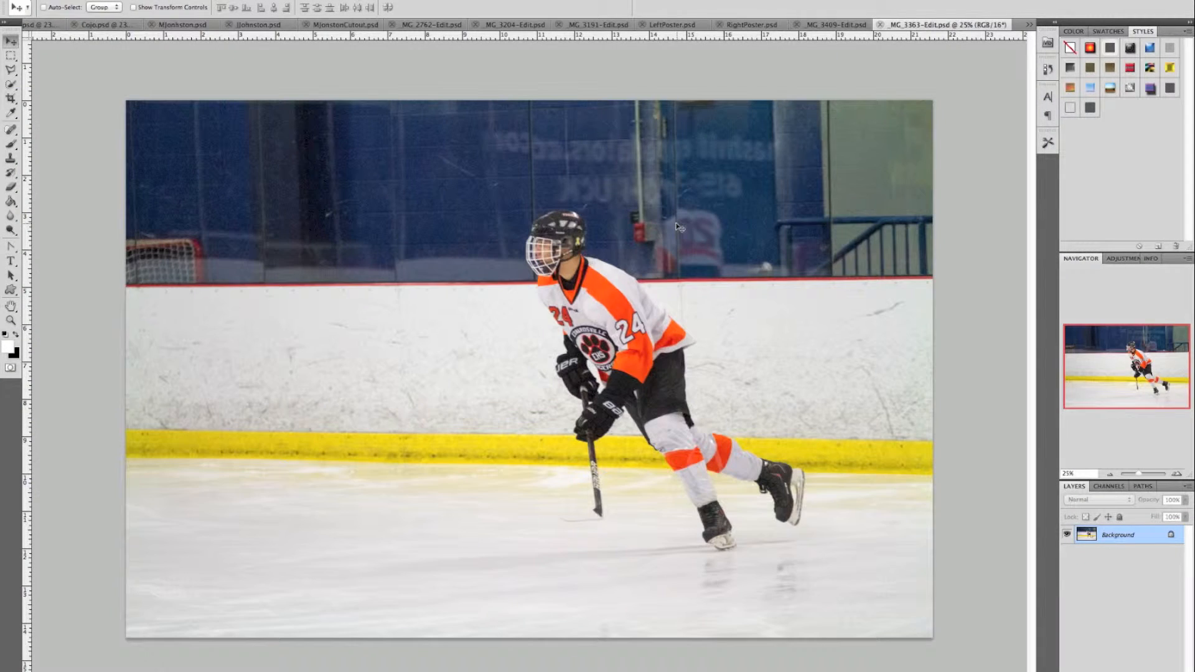
- Browse the _MG_3191-Edit.psd cutout and LeftPoster.psd templates, ending on RightPoster.psd
click(604, 24)
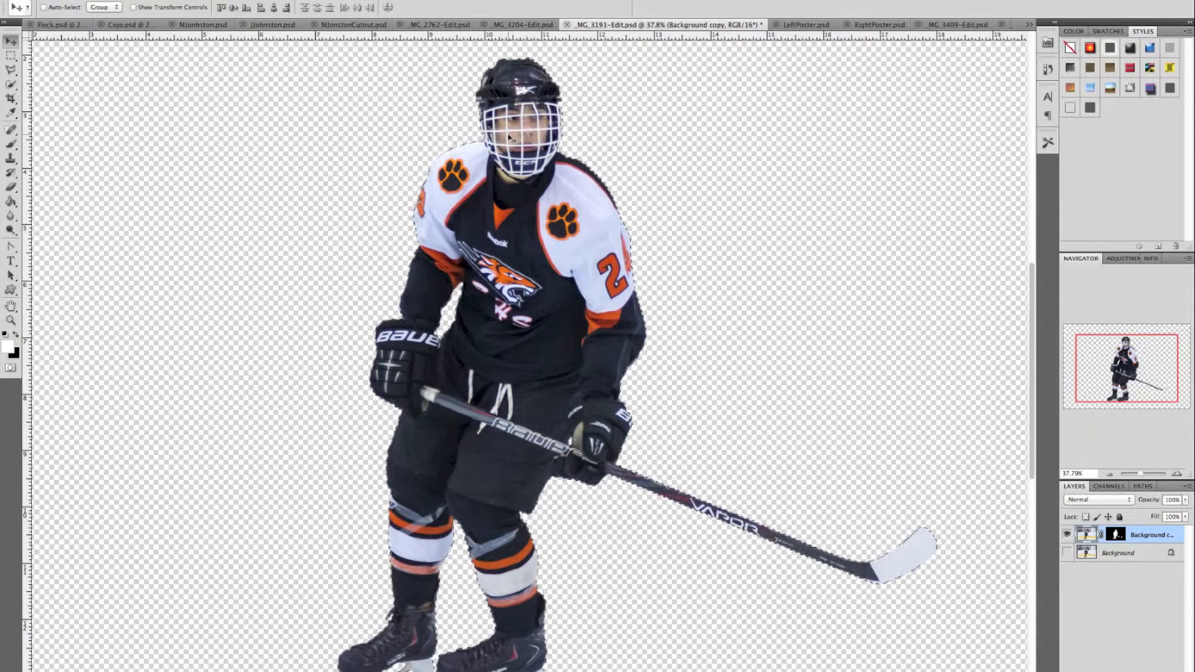
click(787, 26)
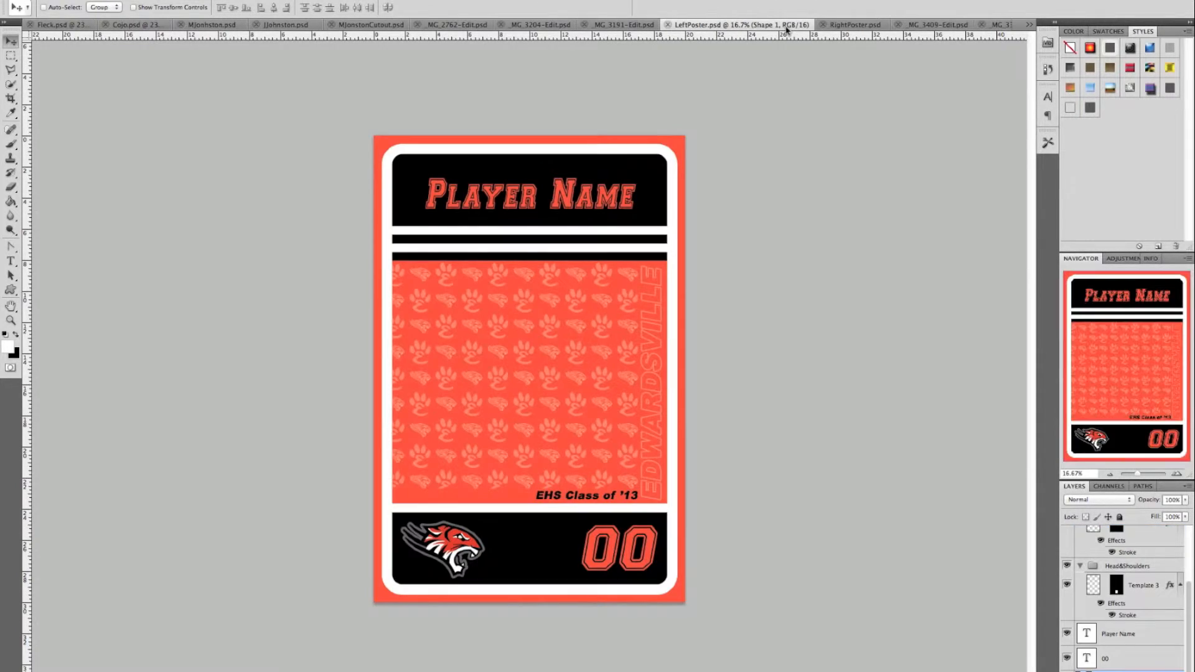
click(854, 25)
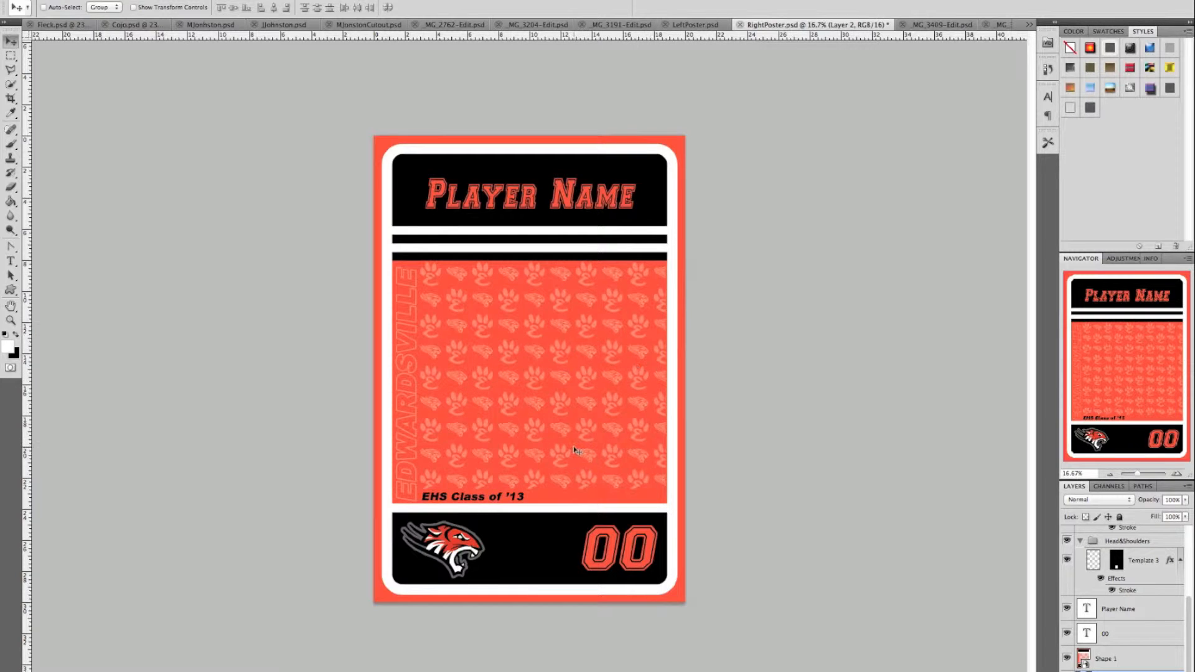
- Paste the player cutout as Layer 3 above Shape 1, scaled proportionally to about 85%
key(ctrl+v)
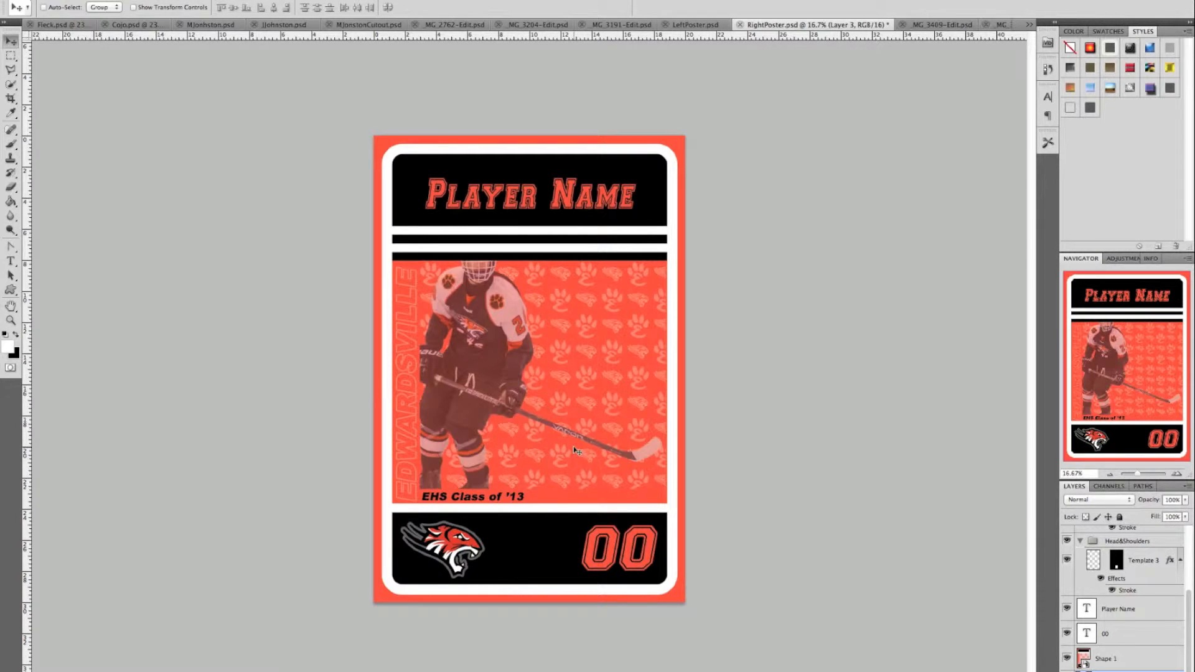
drag(1121, 661, 1114, 649)
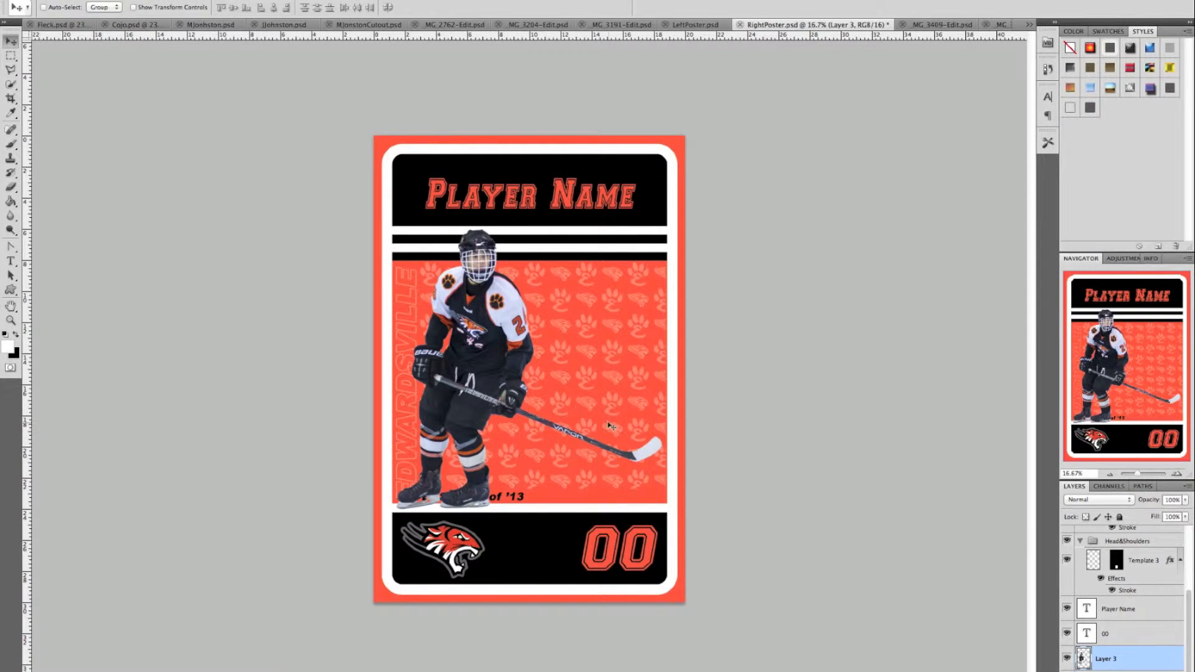
key(ctrl+t)
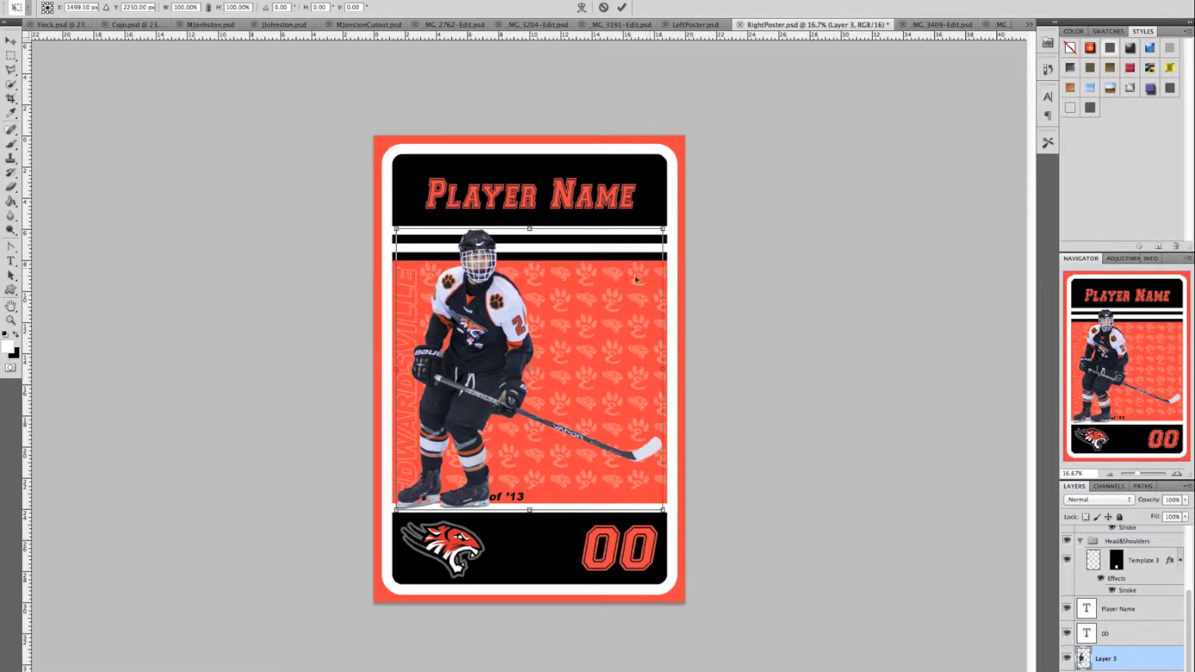
drag(663, 229, 625, 249)
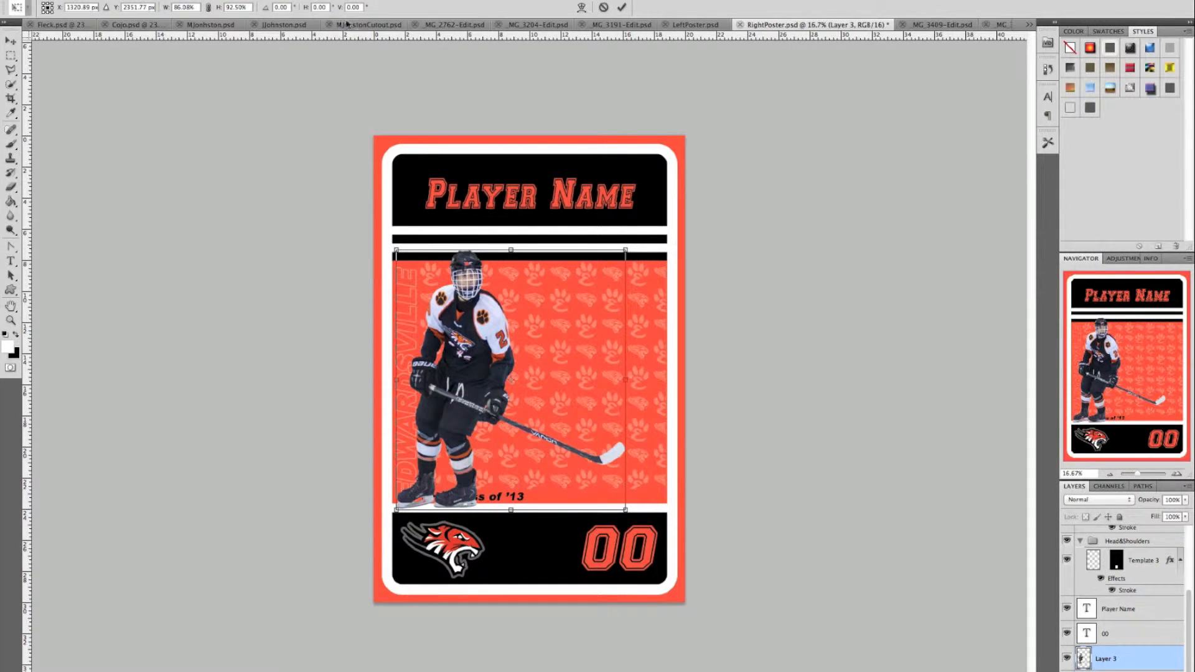
click(209, 6)
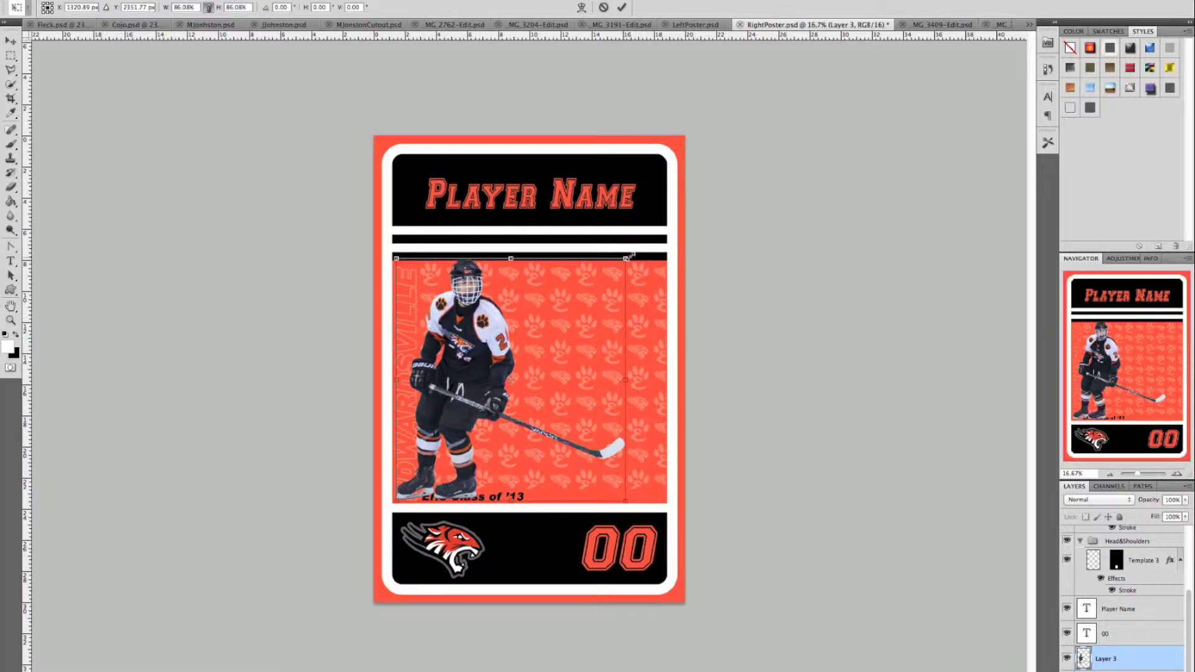
drag(625, 258, 619, 262)
drag(547, 308, 548, 294)
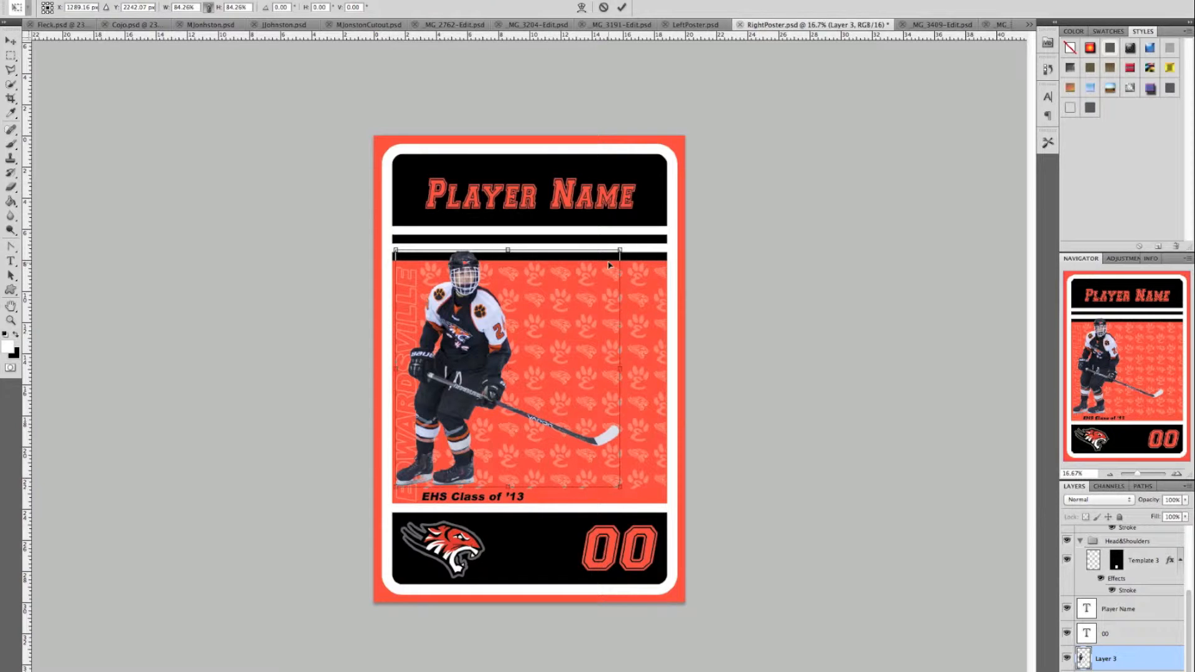
drag(621, 248, 627, 242)
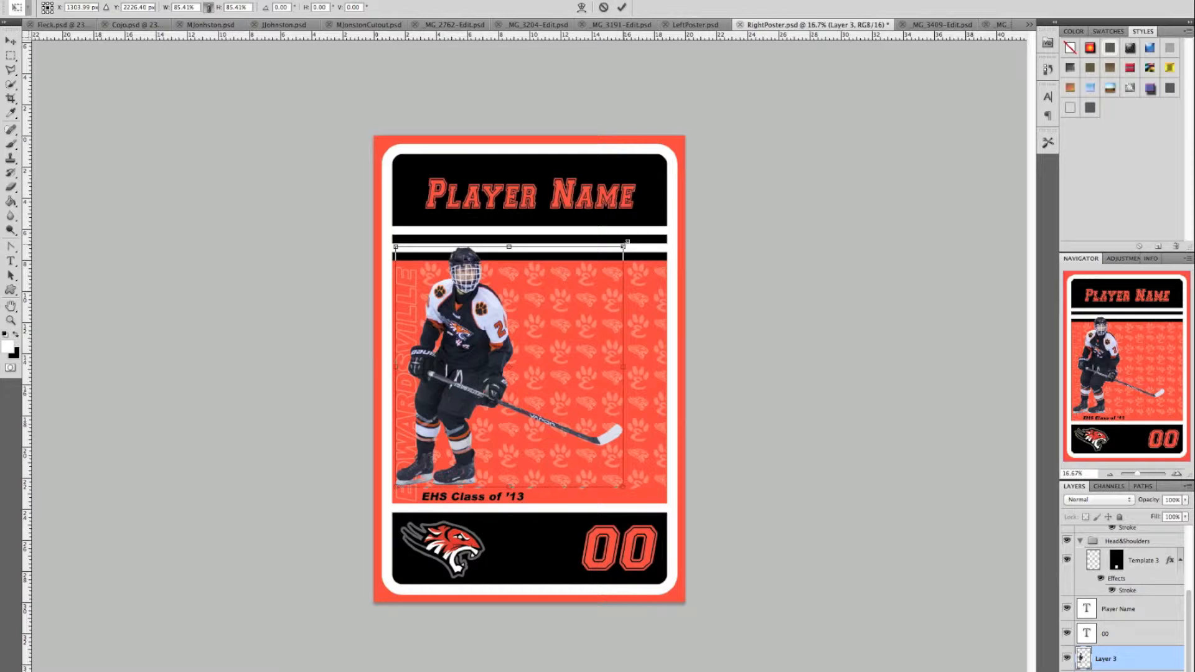
click(622, 7)
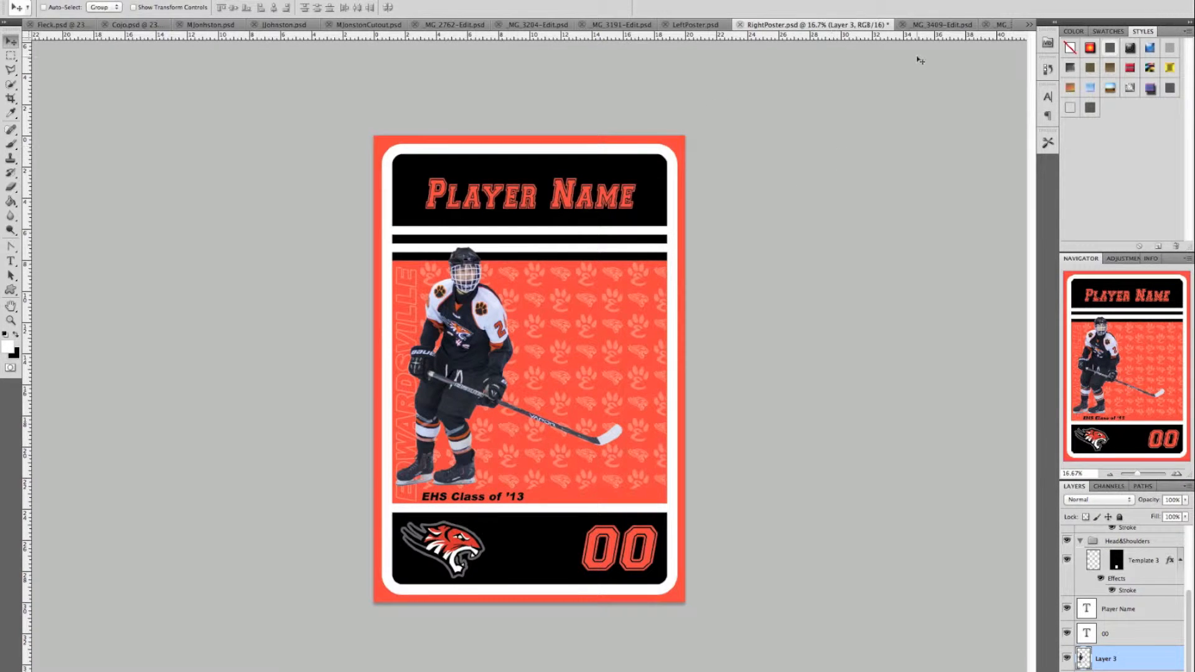
- Select all of the _MG_3409 action shot and bring it into RightPoster's Picture 1 frame group
click(947, 25)
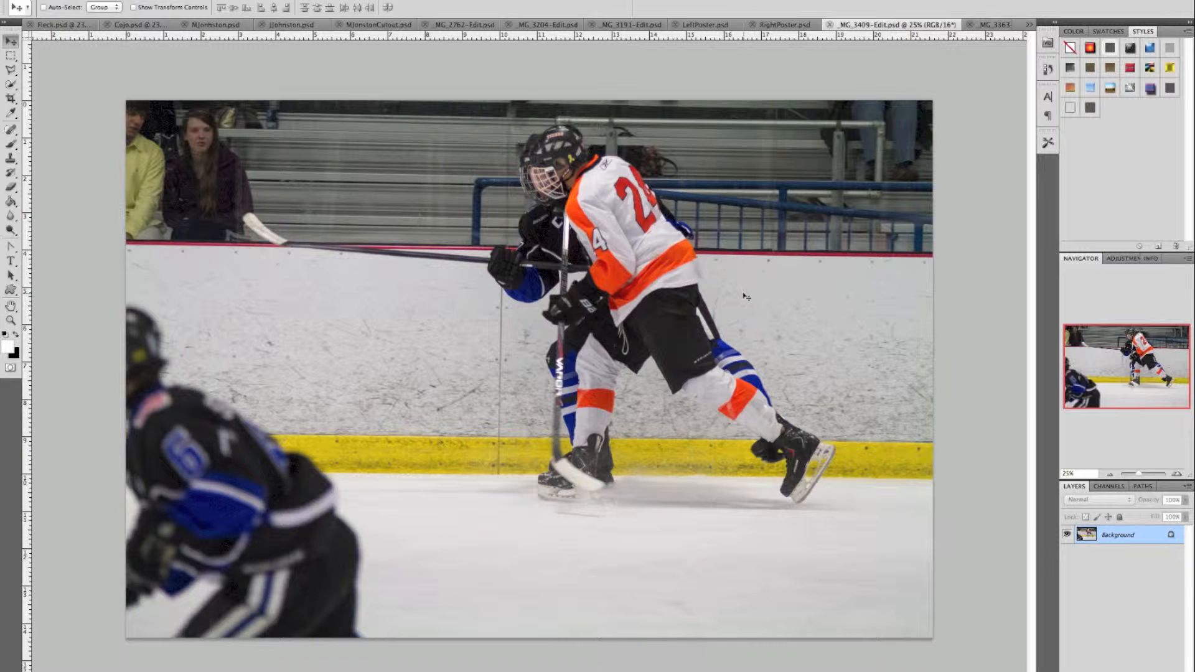
key(ctrl+a)
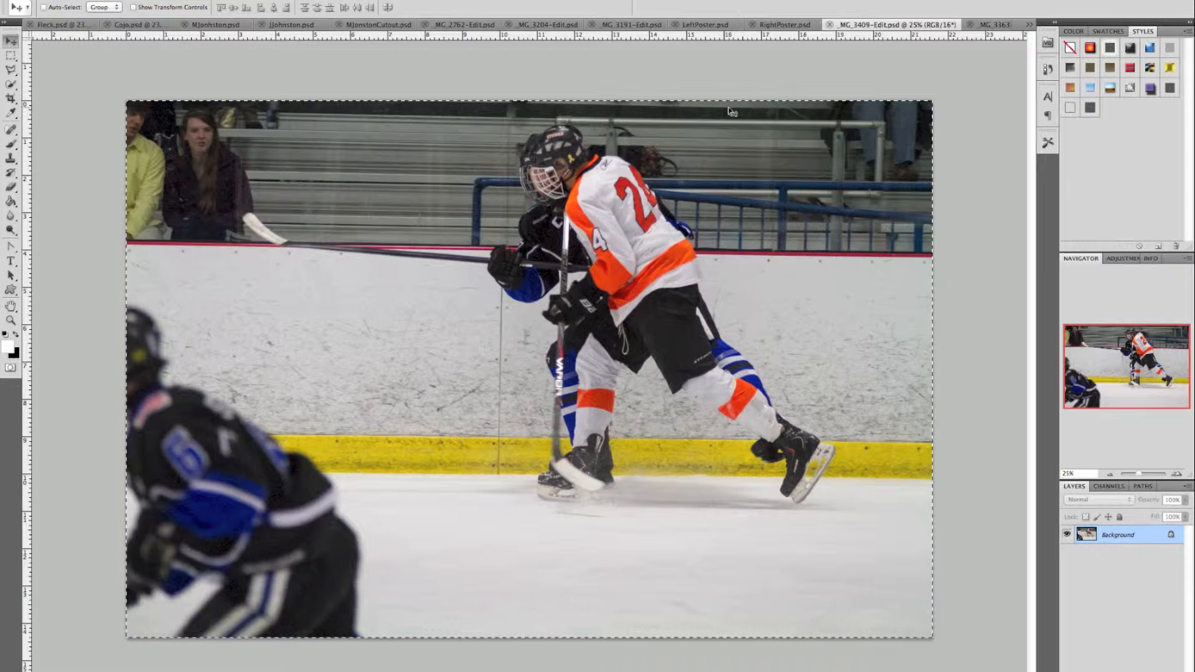
click(781, 26)
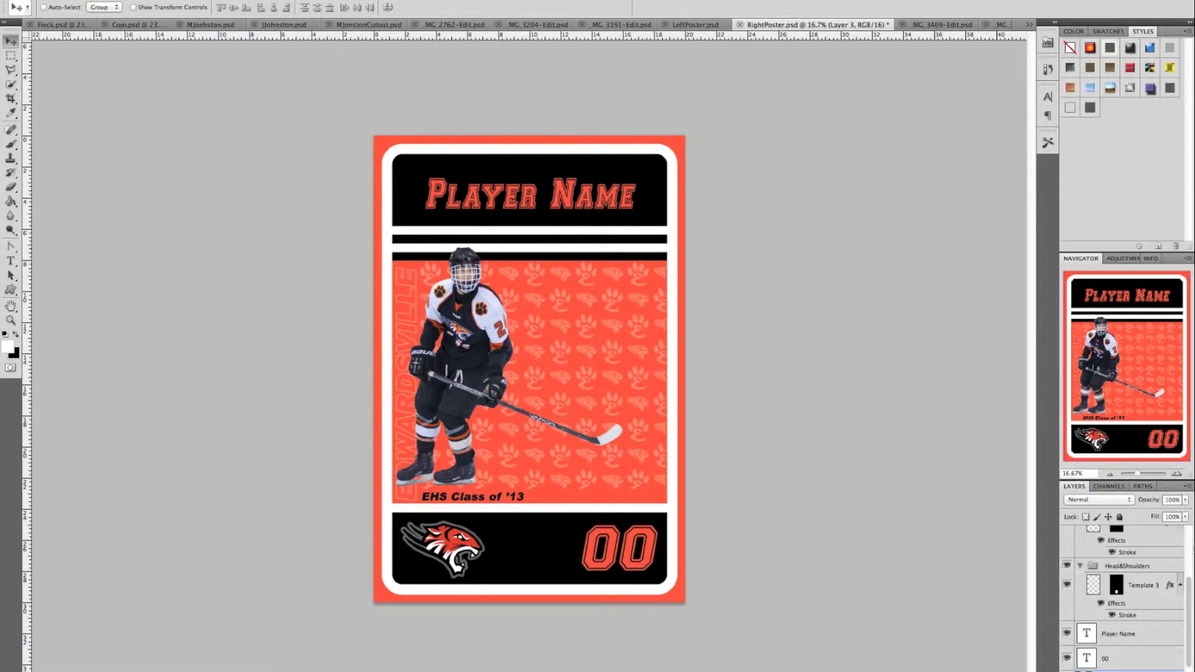
scroll(1108, 588, up, 3)
click(1120, 535)
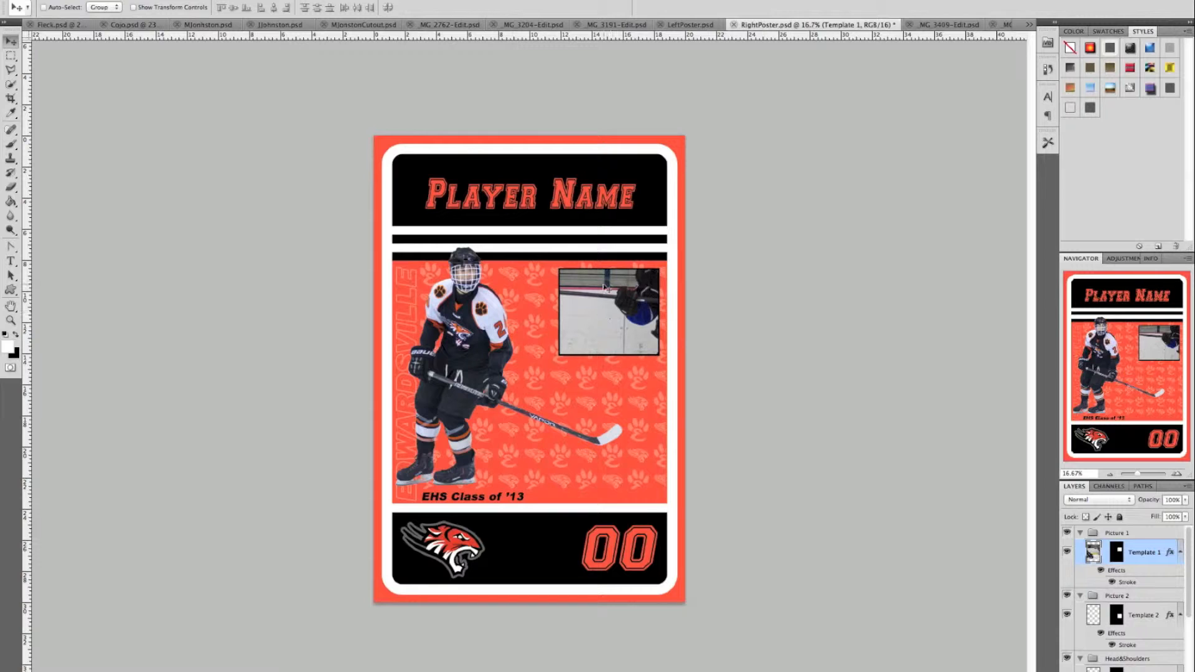
- Scale the framed action photo proportionally to 50%, then undo that scale
key(ctrl+t)
click(209, 7)
click(186, 7)
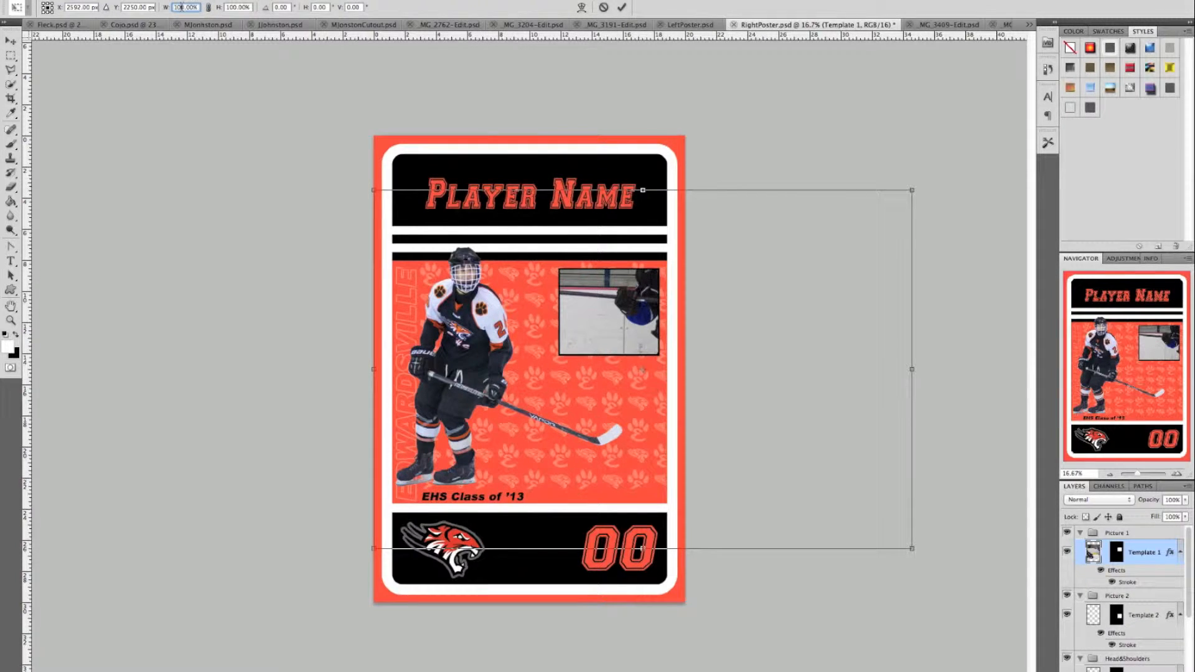
text(50)
key(Tab)
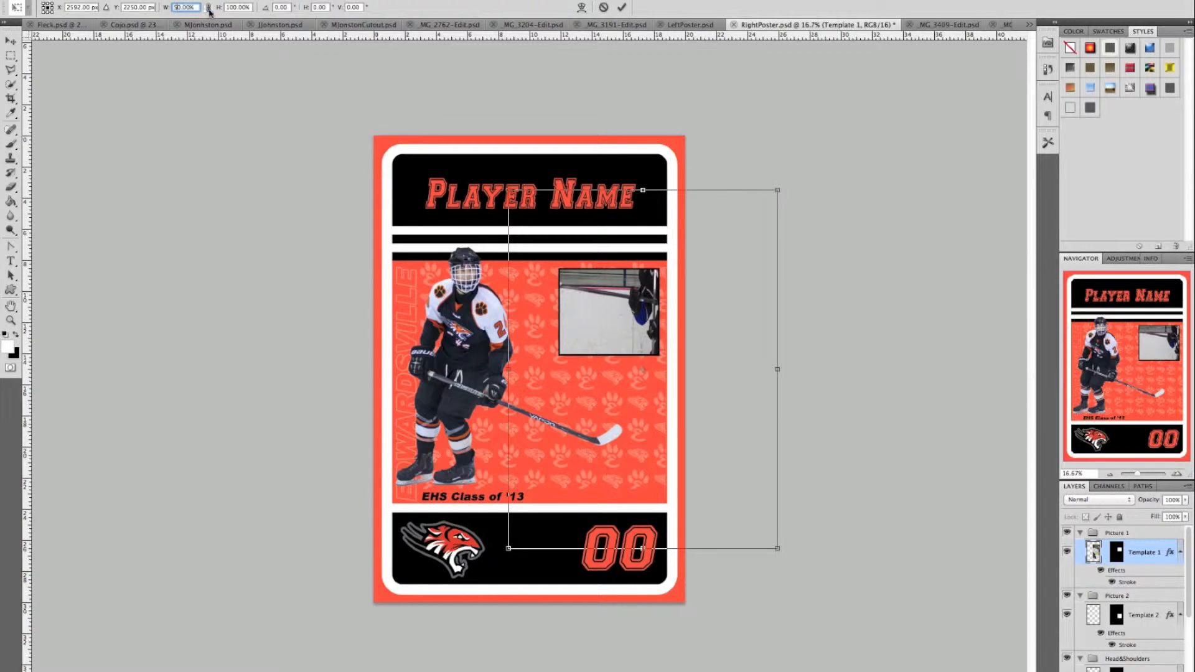
click(209, 7)
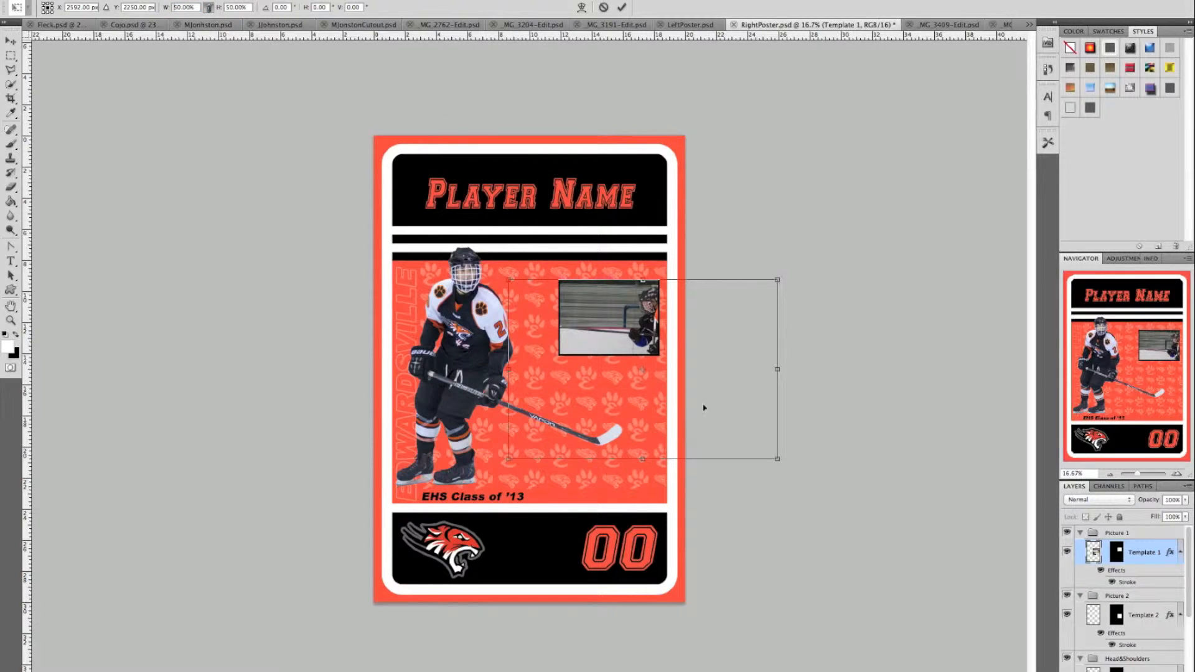
key(Return)
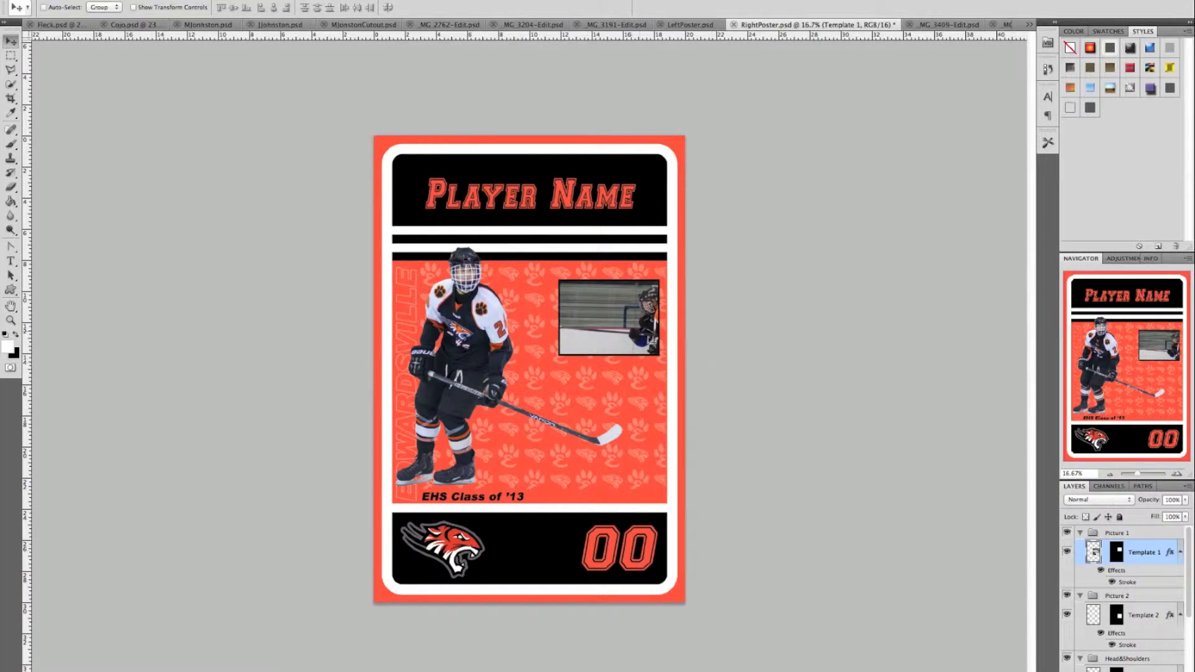
key(ctrl+z)
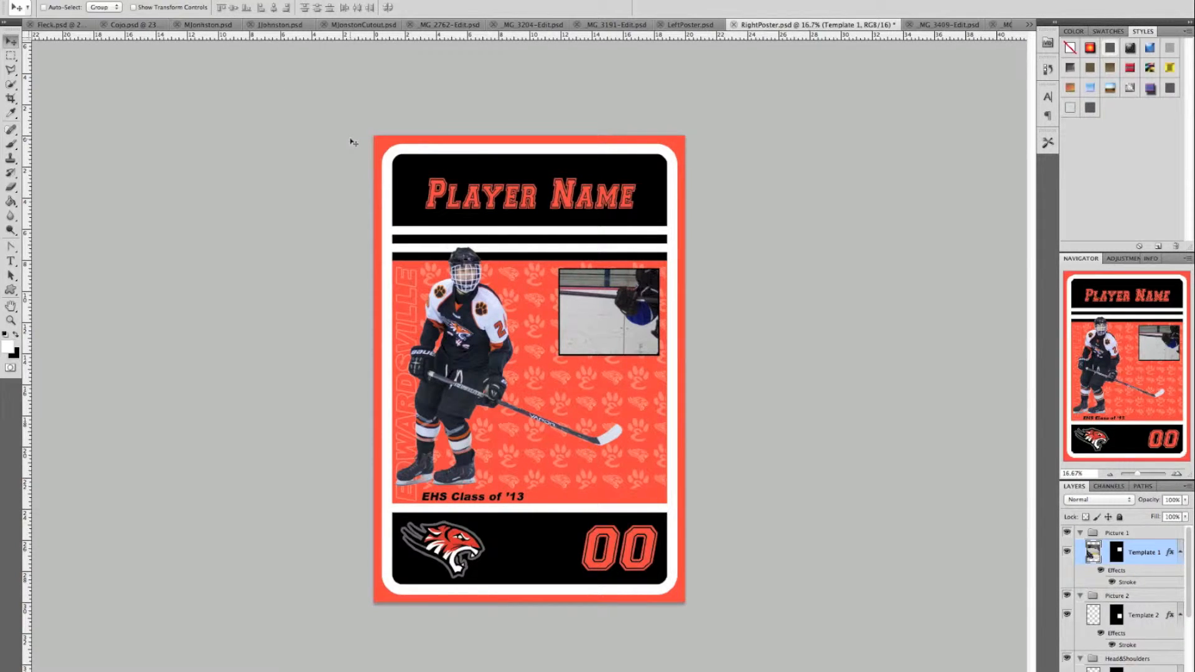
- Rescale the inset photo from 50% down to about 32% and position it on the number 24 player
key(ctrl+t)
click(185, 7)
text(50)
key(Return)
click(208, 7)
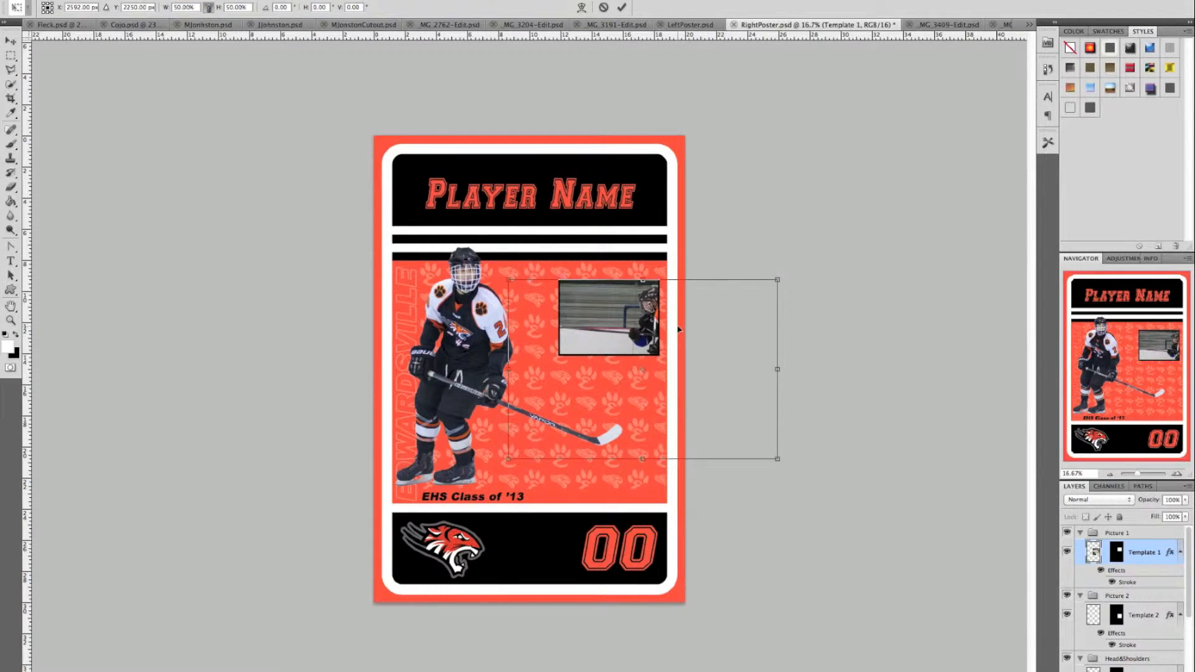
drag(680, 329, 626, 311)
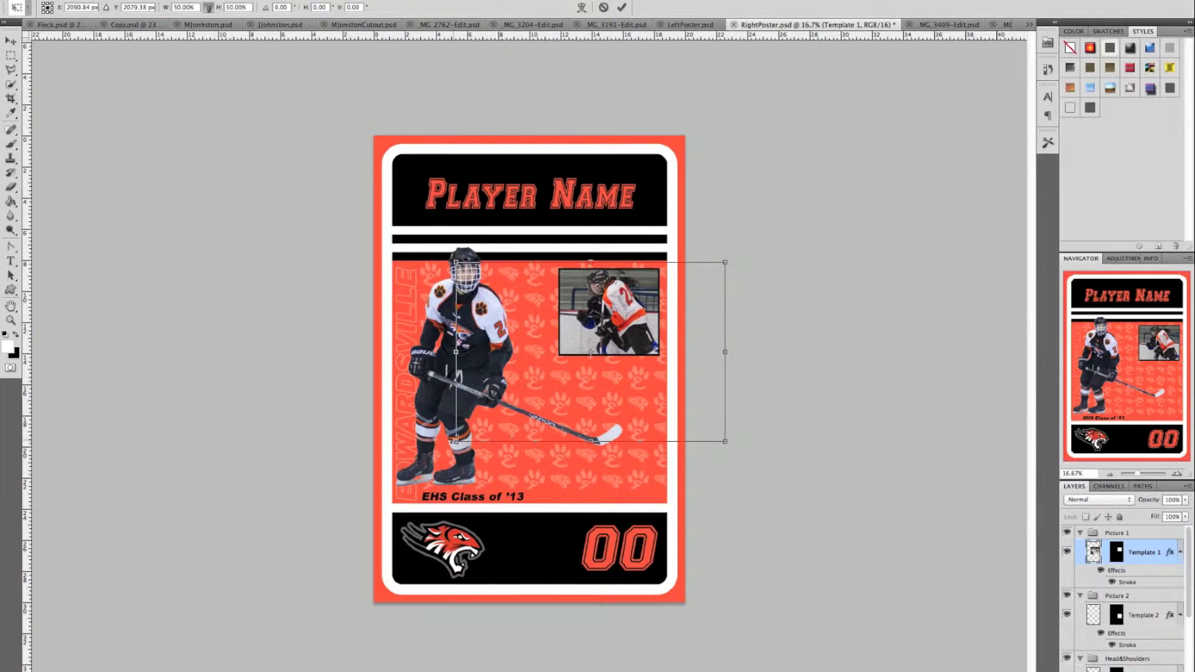
drag(456, 441, 538, 386)
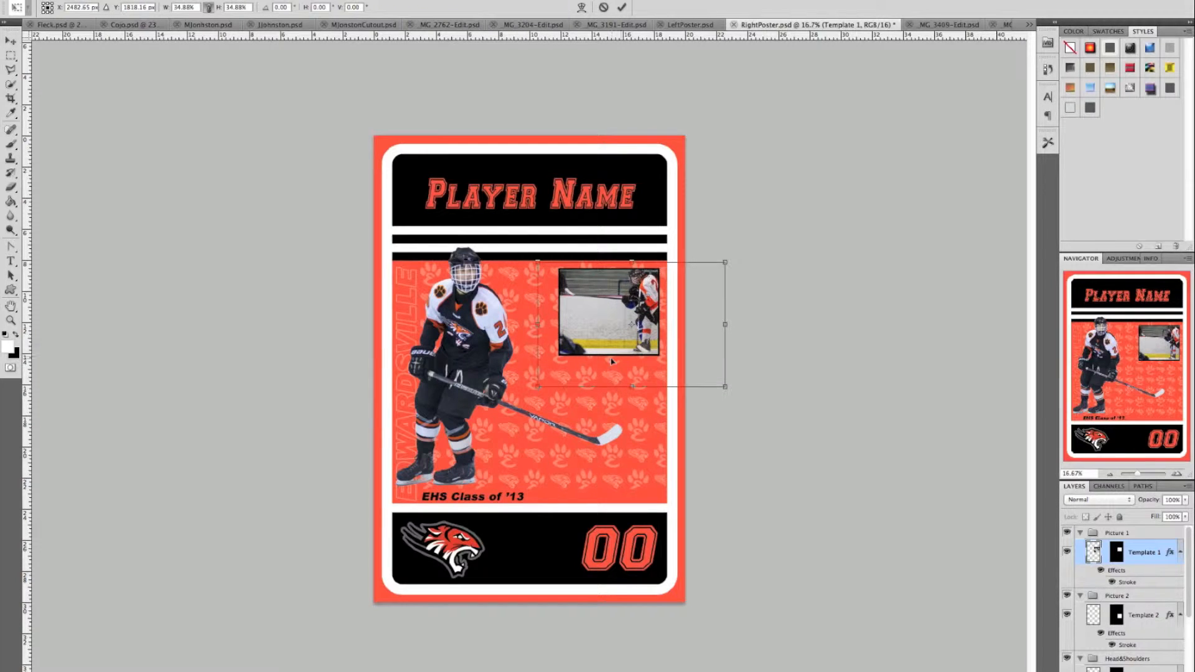
drag(676, 347, 636, 342)
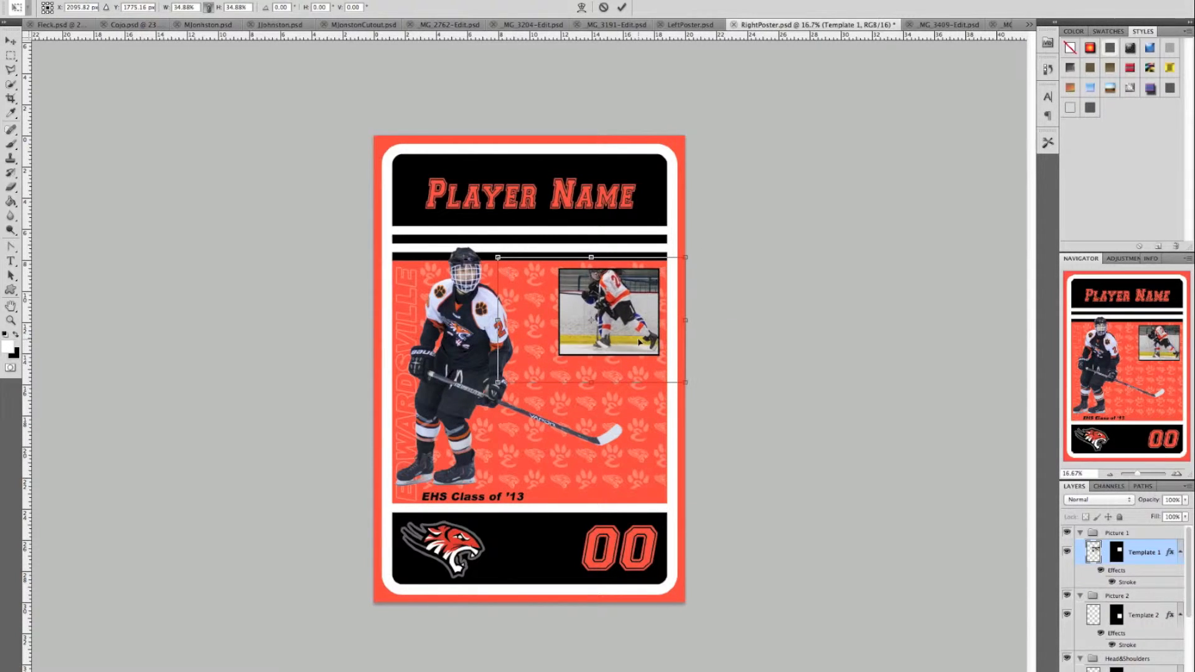
drag(685, 257, 672, 262)
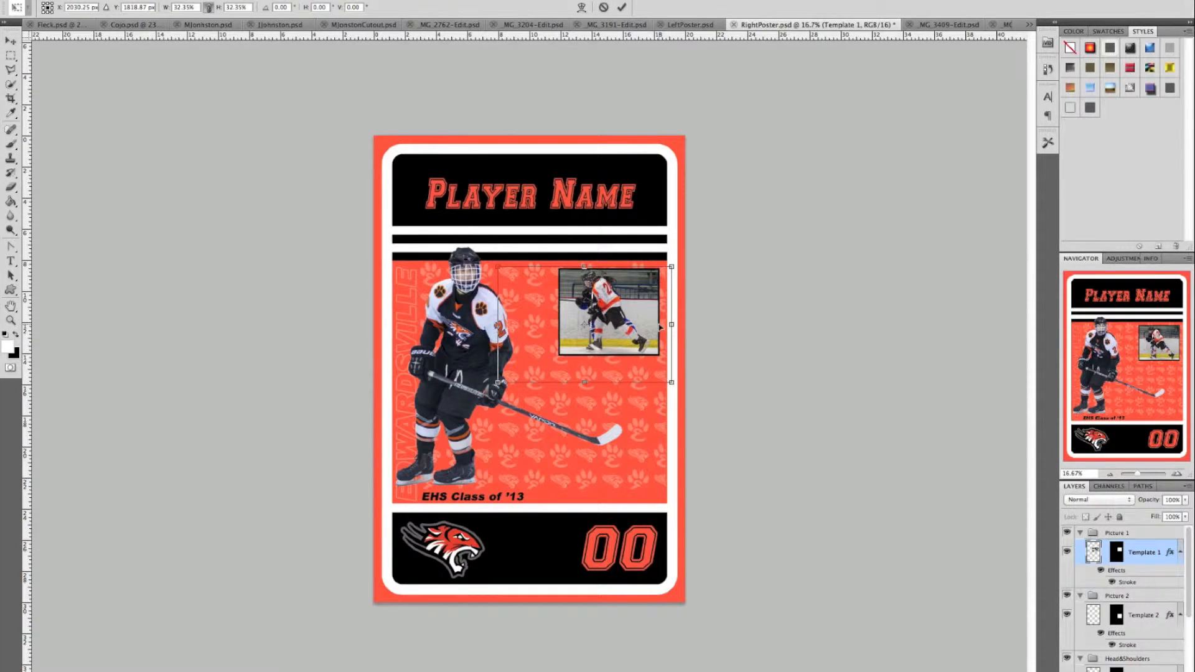
scroll(659, 326, up, 6)
- Shrink and nudge the inset photo slightly, apply it, then select all of _MG_3363-Edit.psd
scroll(659, 327, down, 2)
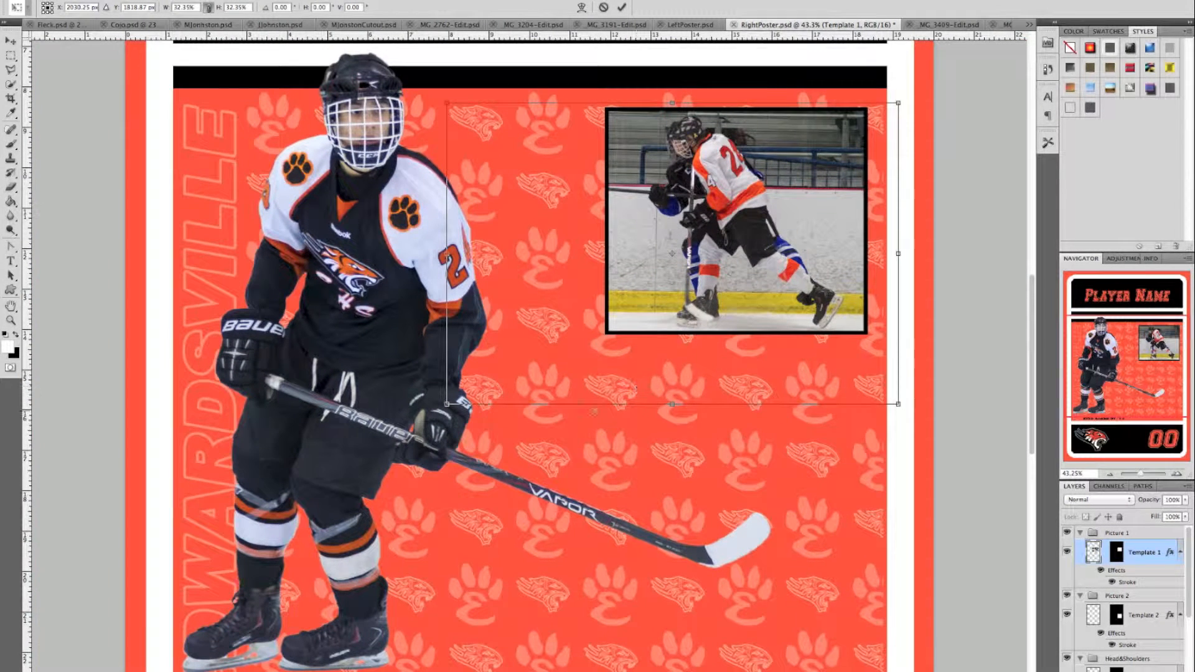
drag(447, 405, 465, 391)
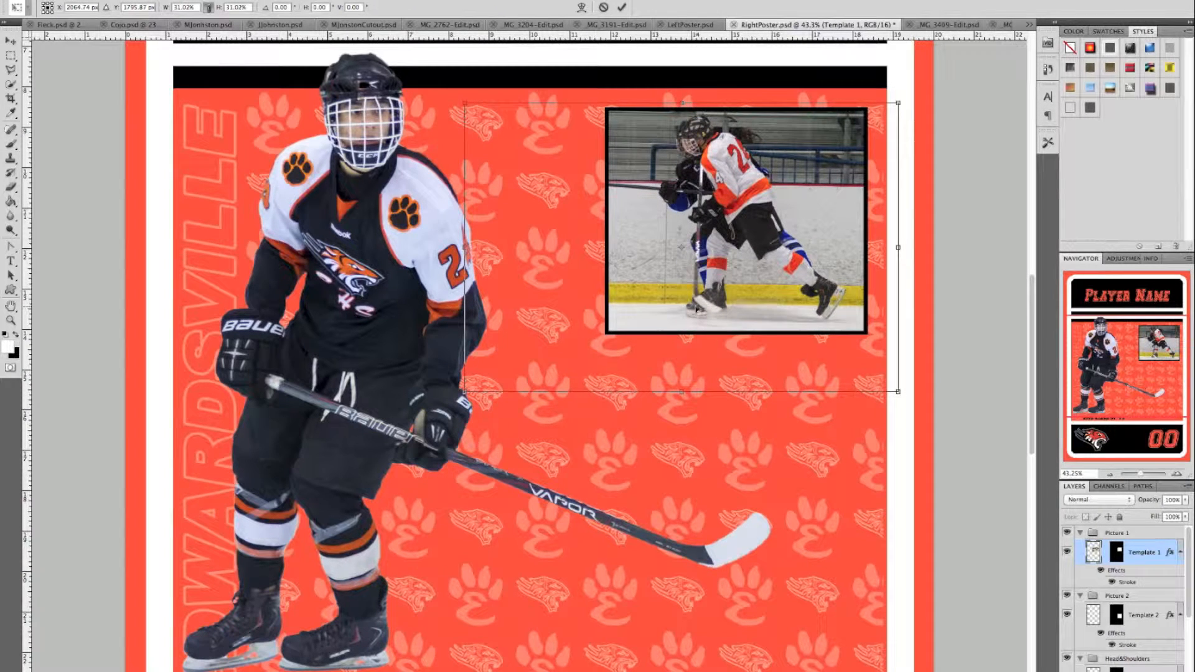
drag(695, 309, 696, 312)
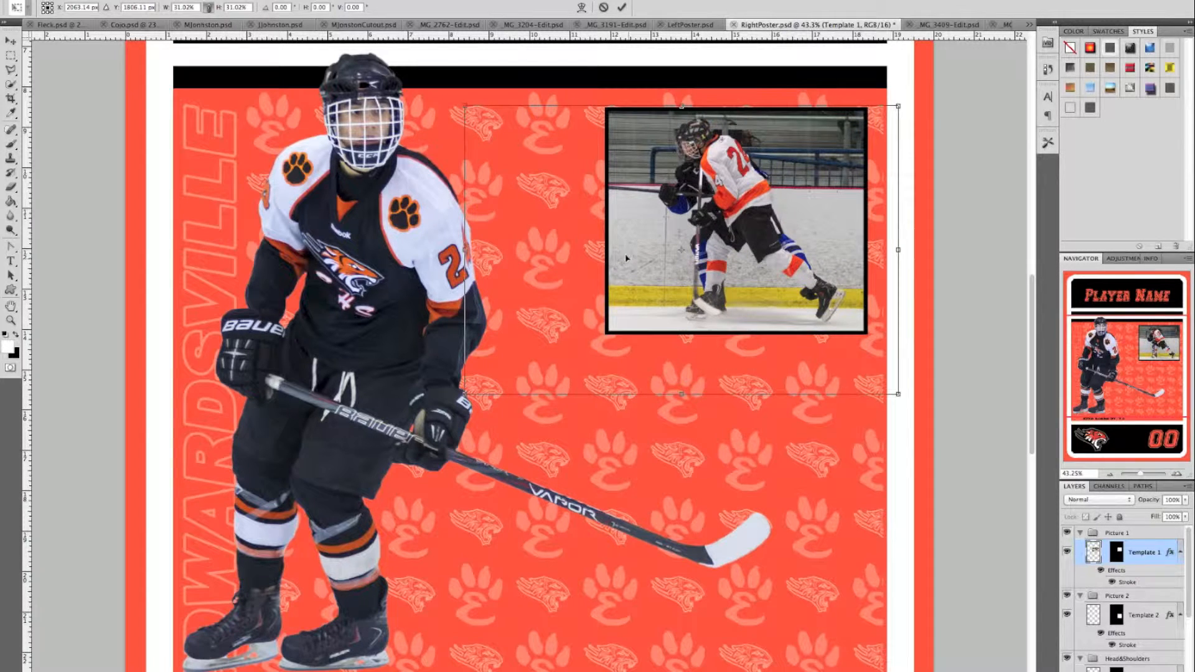
click(621, 8)
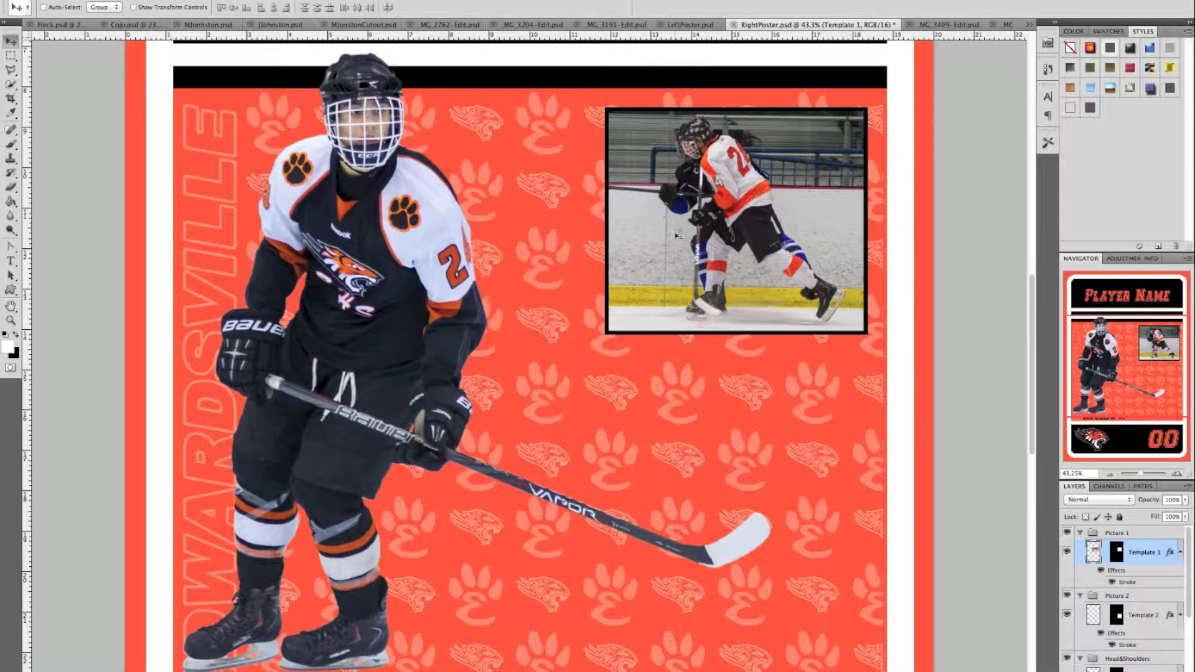
click(1006, 25)
key(super+a)
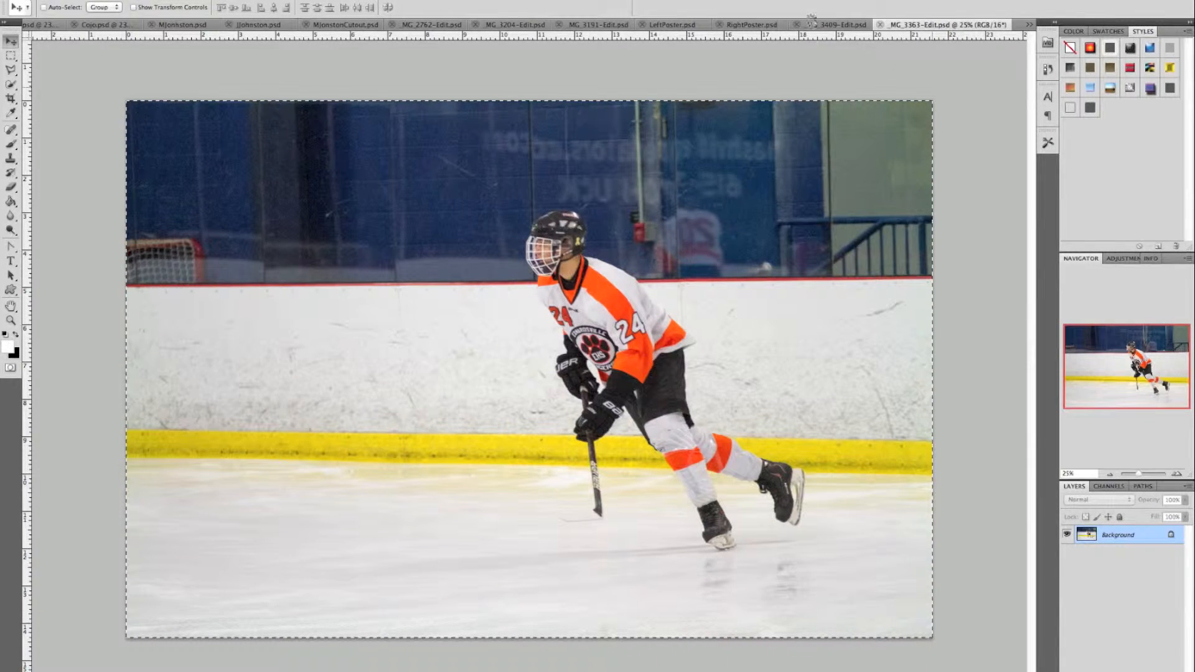
- In RightPoster.psd, target the Picture 2 group and scale its photo proportionally to 40%
click(749, 27)
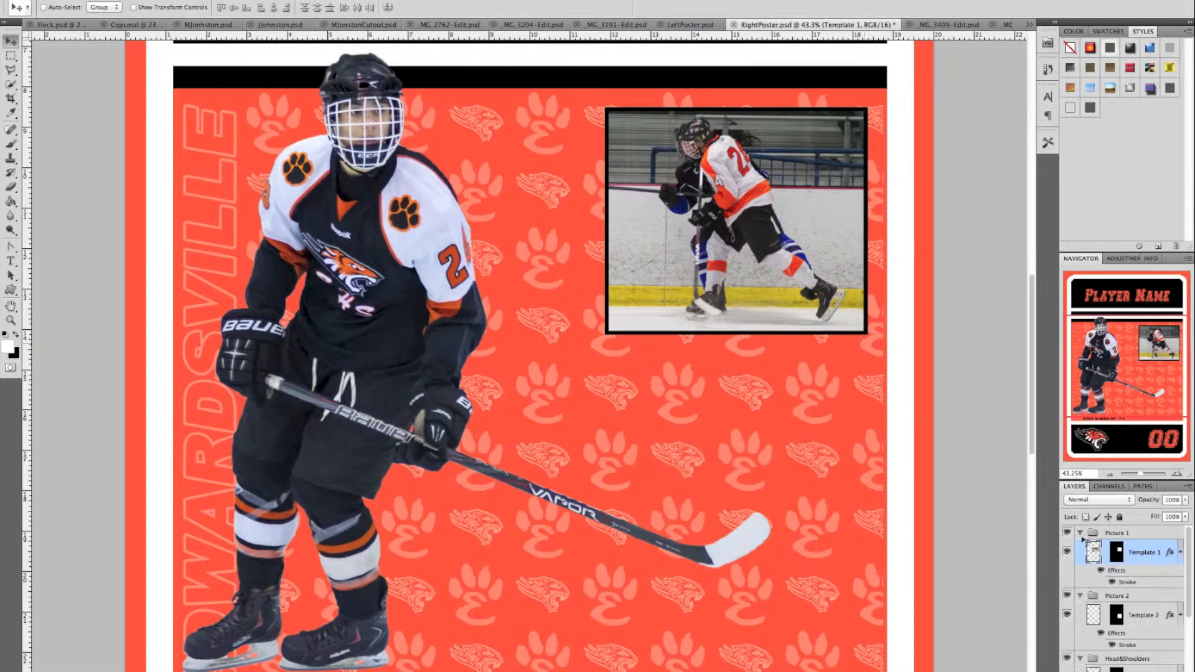
click(1117, 596)
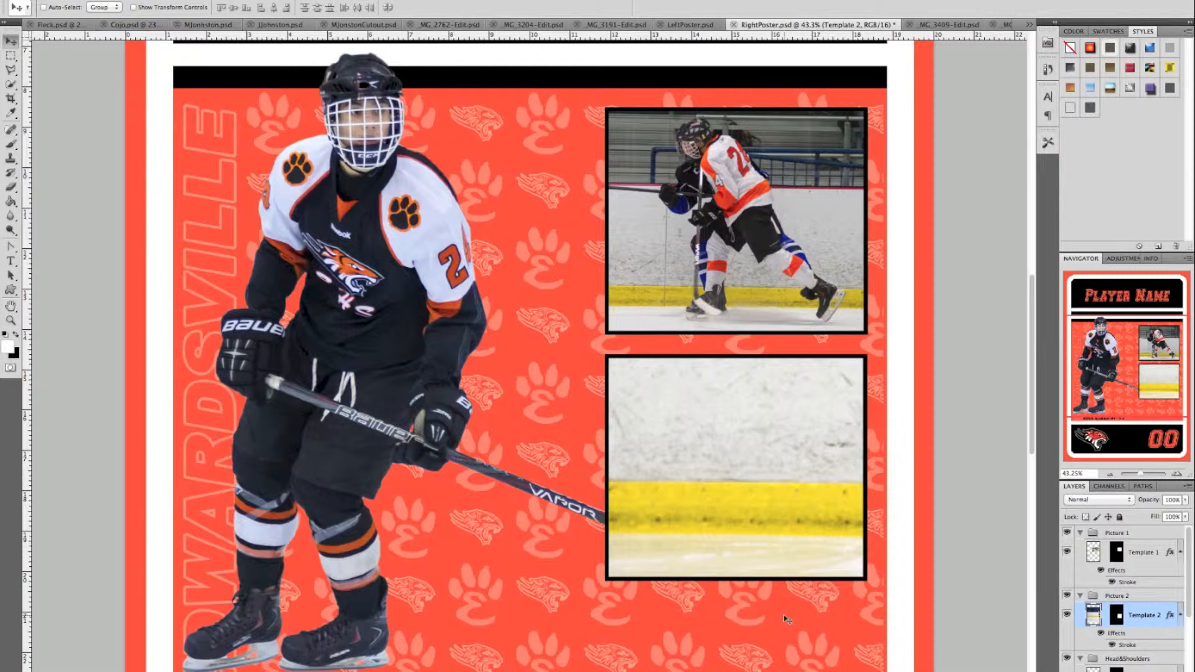
scroll(779, 465, down, 5)
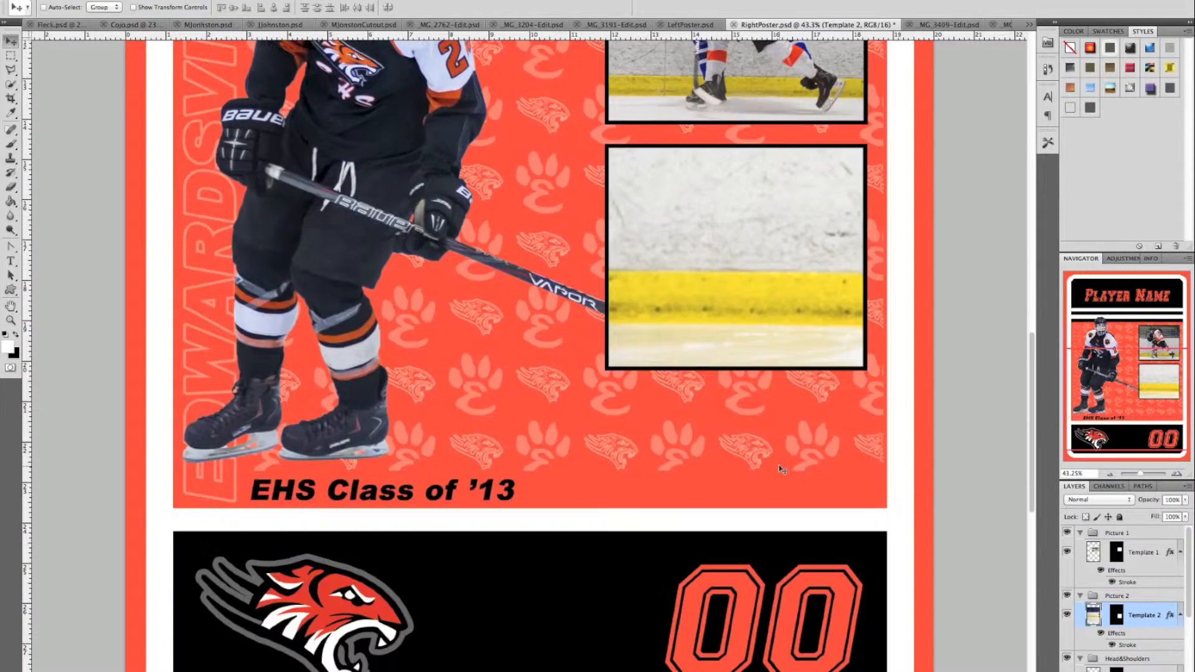
scroll(779, 464, up, 1)
key(ctrl+t)
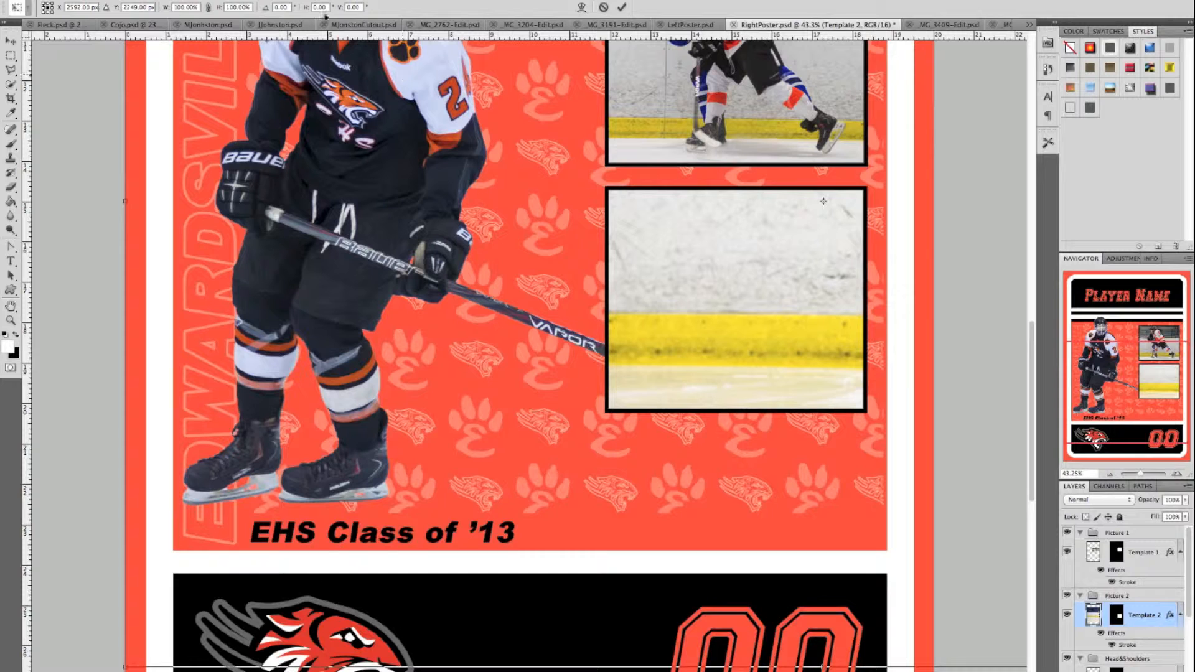
click(178, 7)
text(40)
click(209, 7)
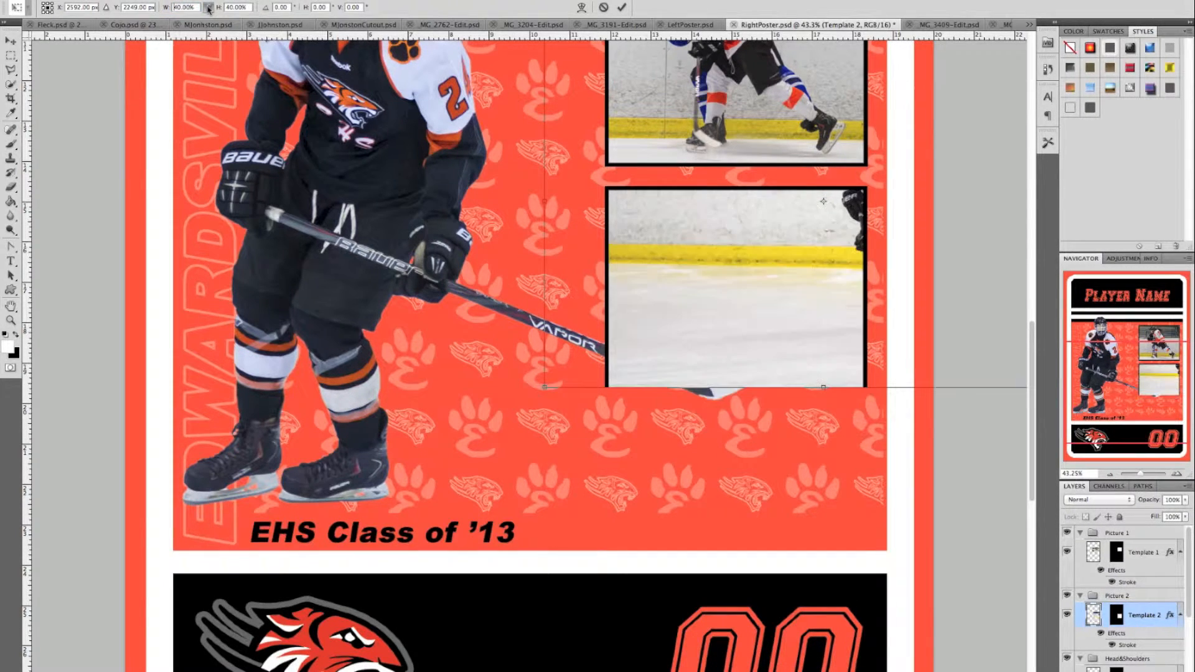
- Shrink the lower photo to about 33%, centre the skating player in the frame, and apply
drag(748, 294, 639, 382)
drag(635, 382, 630, 384)
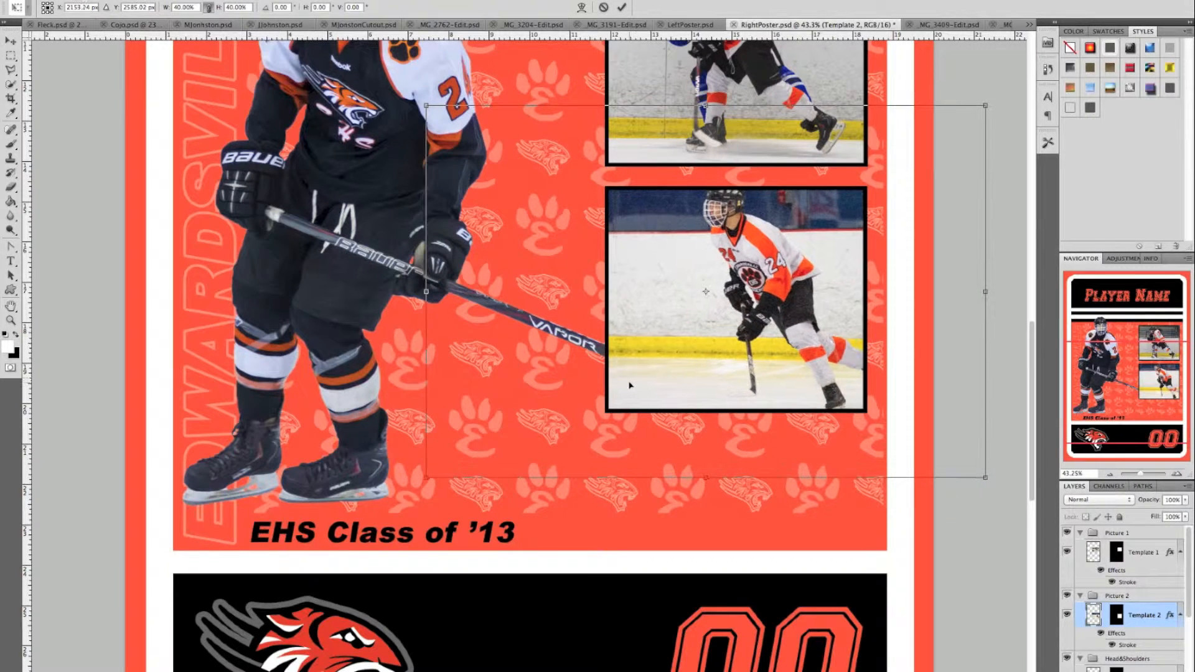
drag(985, 105, 920, 149)
drag(822, 228, 832, 214)
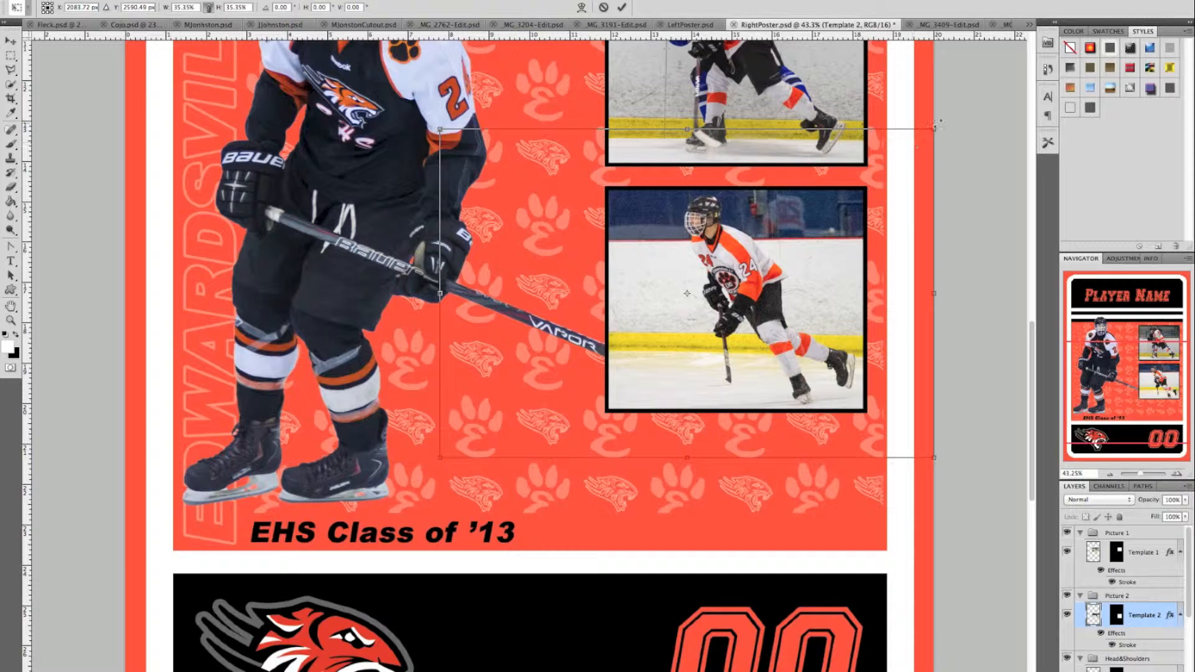
drag(933, 128, 922, 134)
drag(847, 212, 848, 209)
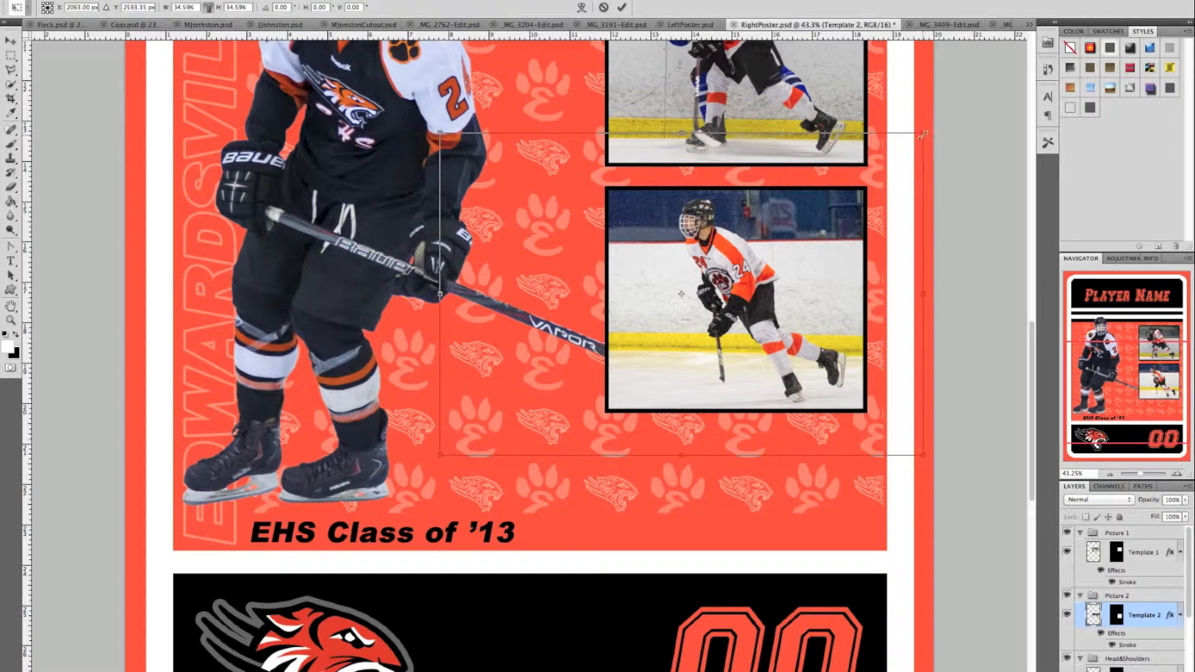
drag(922, 134, 912, 142)
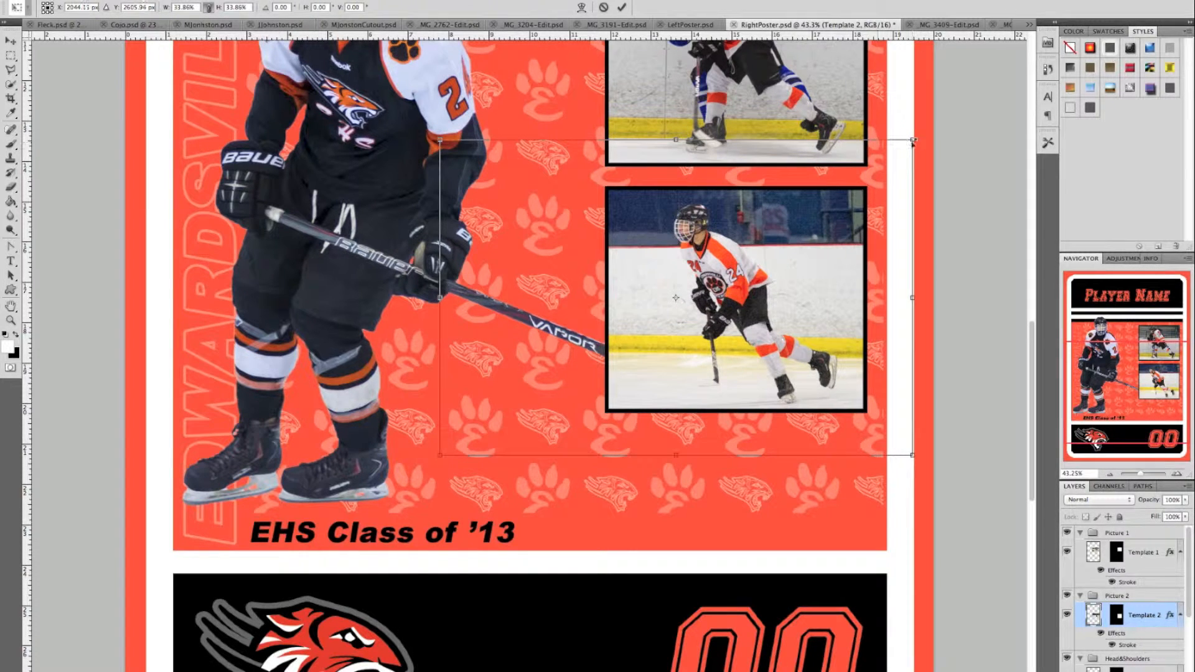
drag(835, 262, 840, 262)
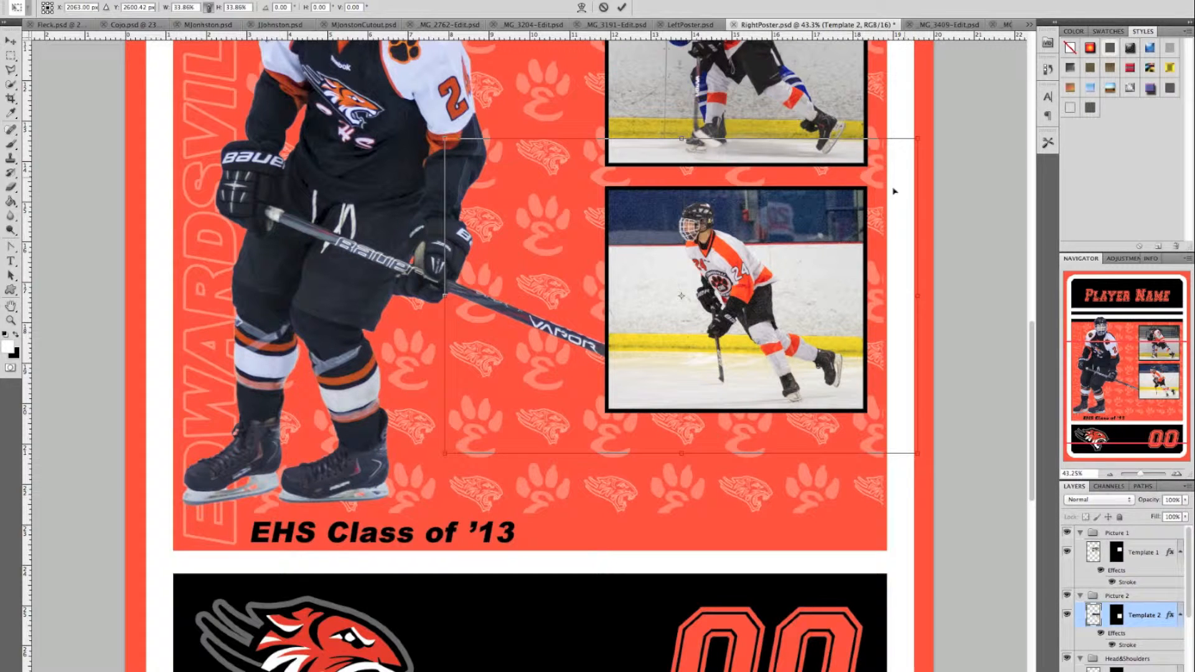
drag(913, 143, 906, 145)
drag(831, 239, 835, 232)
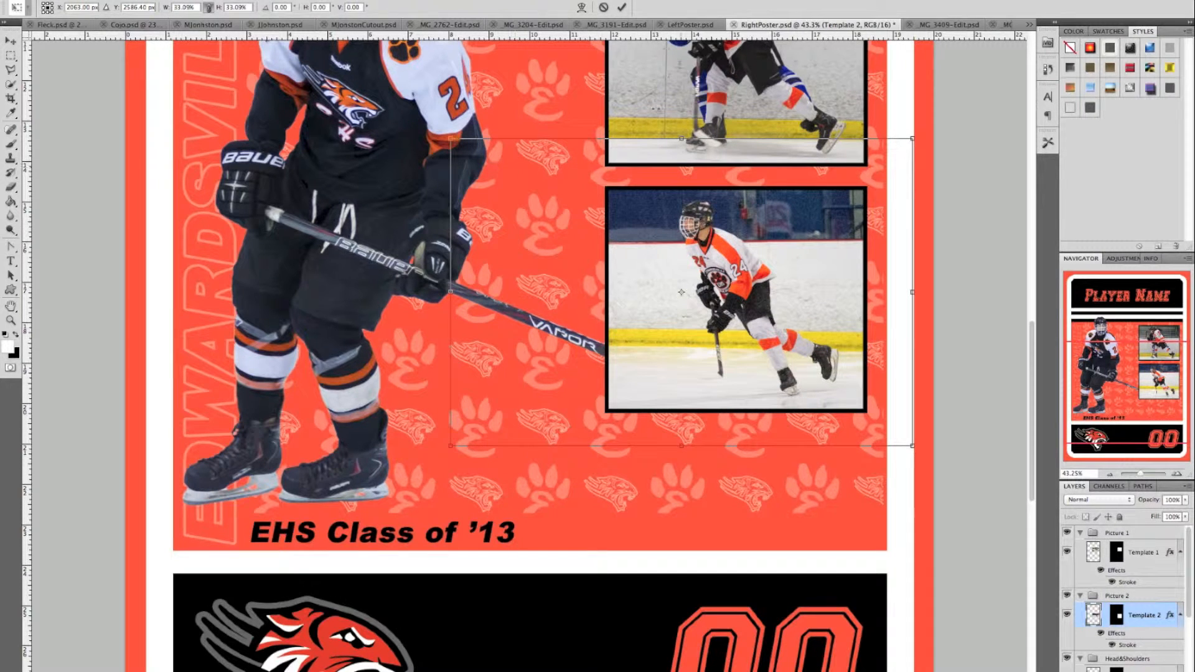
click(621, 7)
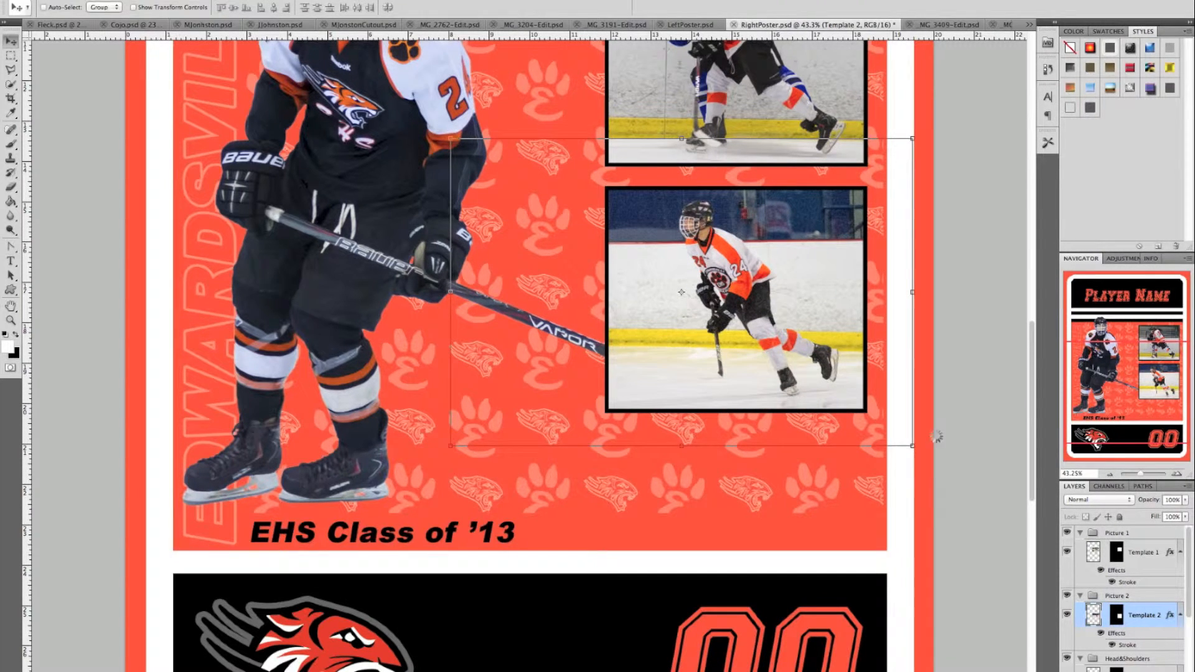
scroll(1104, 661, down, 5)
- Select the Layer 3 player cutout and nudge it slightly on the poster
click(1105, 633)
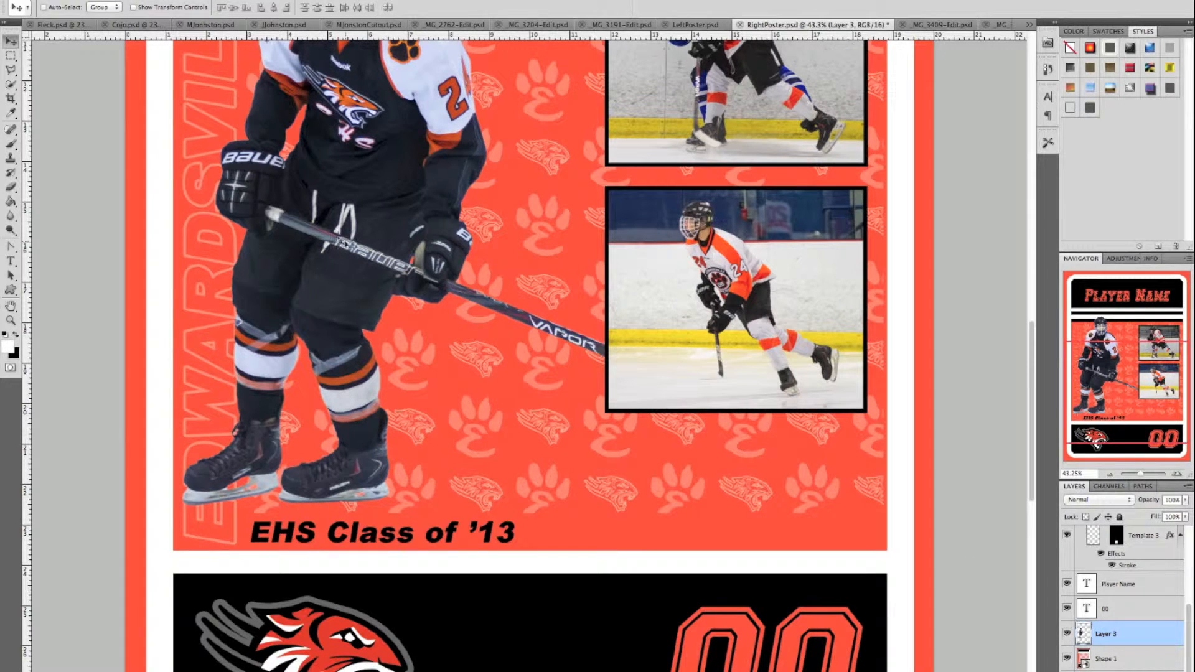
drag(349, 247, 342, 257)
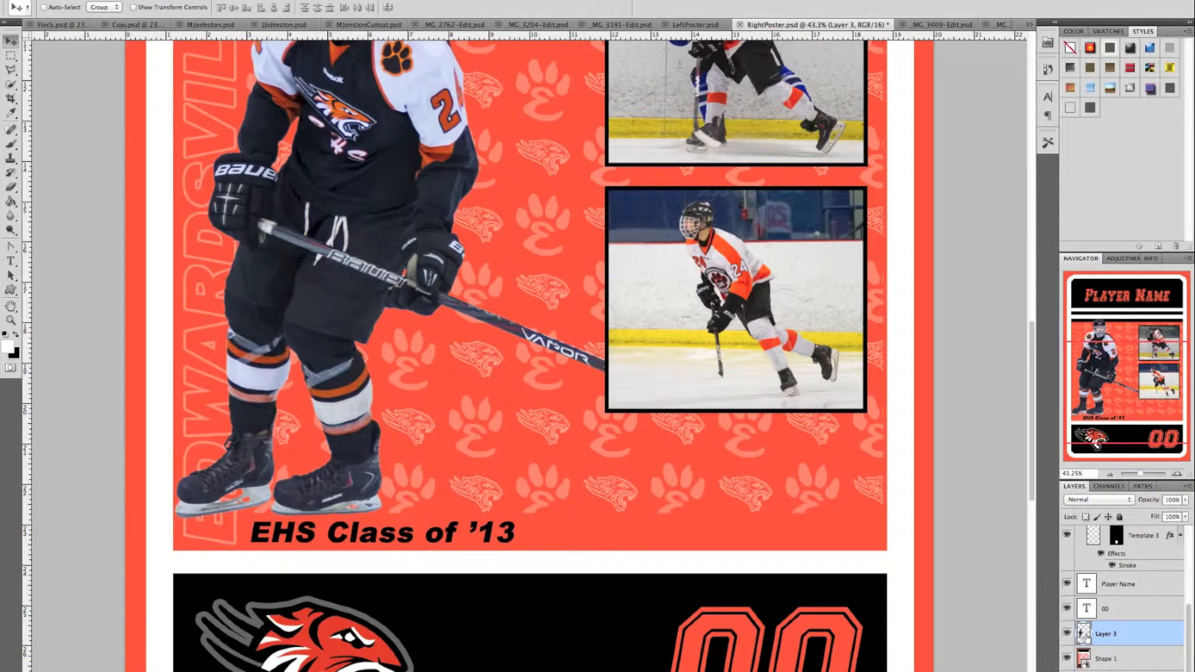
mouse_move(1104, 637)
mouse_down()
mouse_move(1100, 476)
mouse_move(1120, 587)
mouse_up()
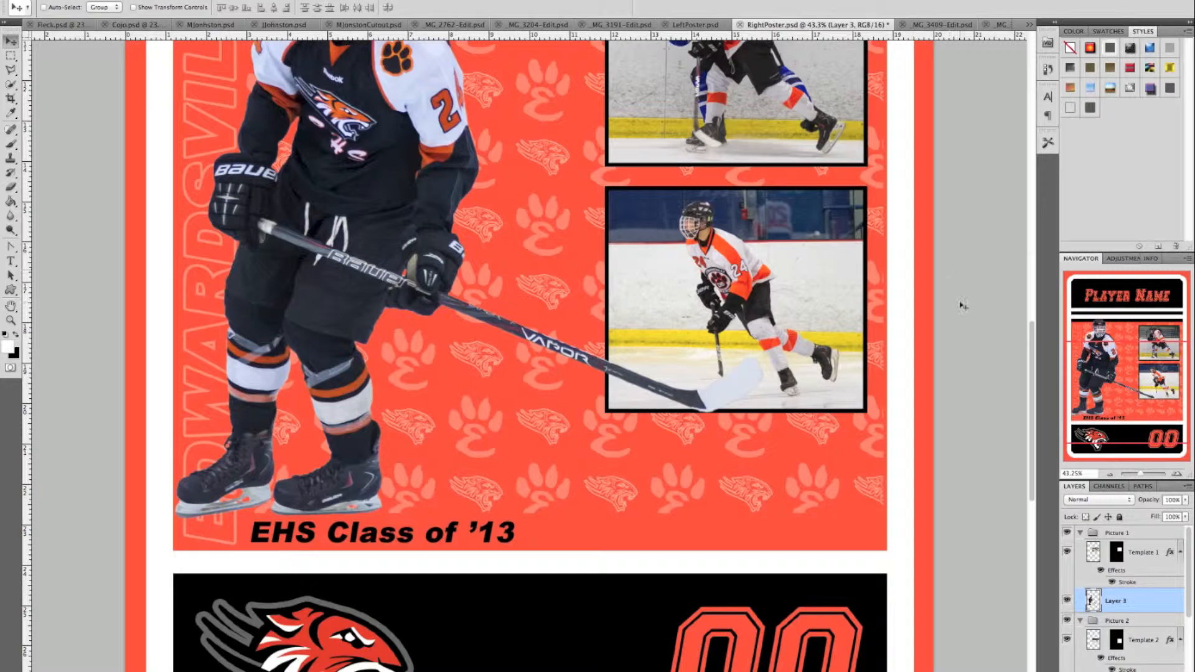
scroll(962, 305, up, 5)
scroll(962, 305, down, 3)
scroll(963, 304, up, 1)
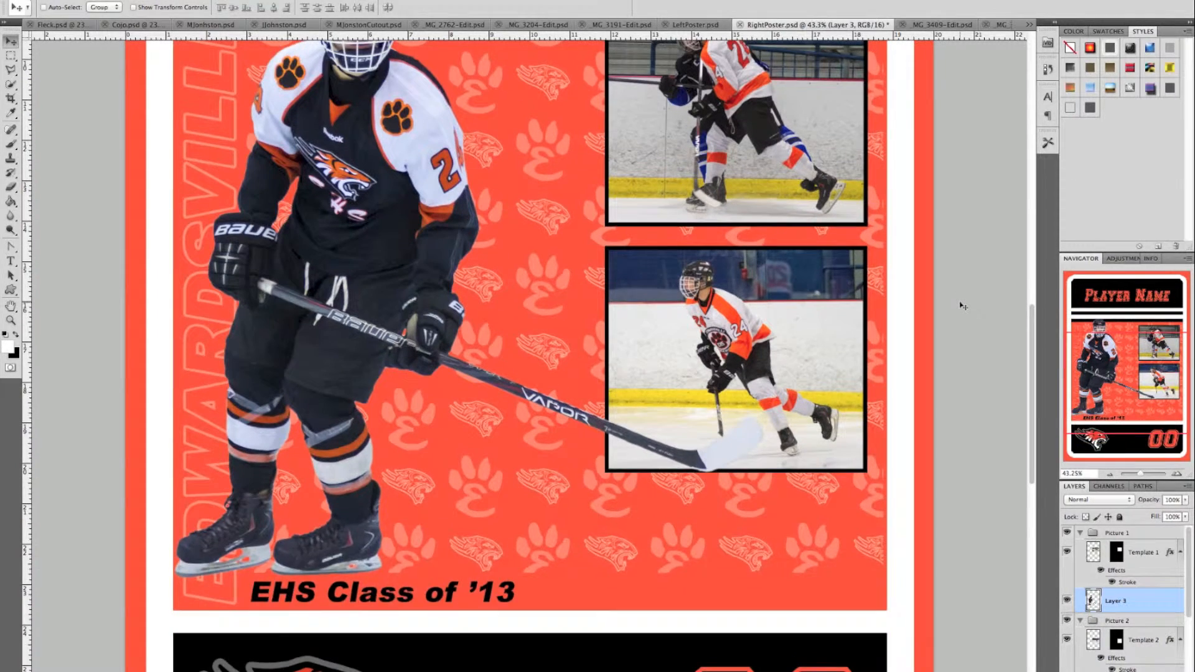
scroll(962, 305, up, 3)
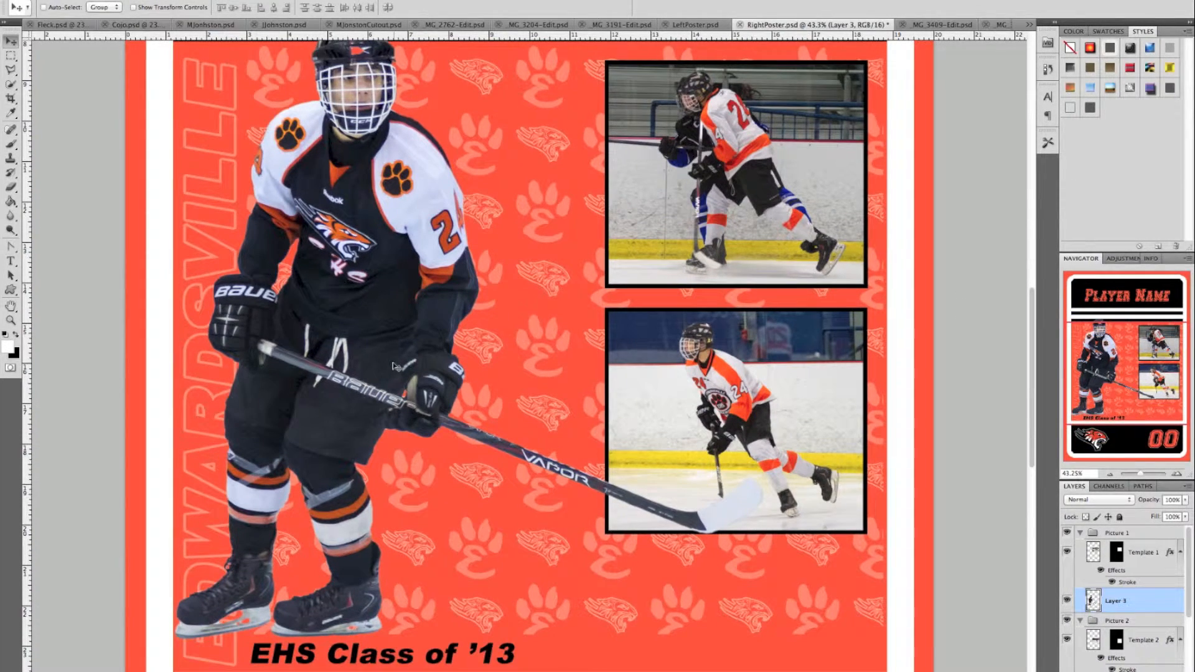
- Move the player cutout further right and slightly up, overlapping the class line's start
drag(398, 368, 391, 410)
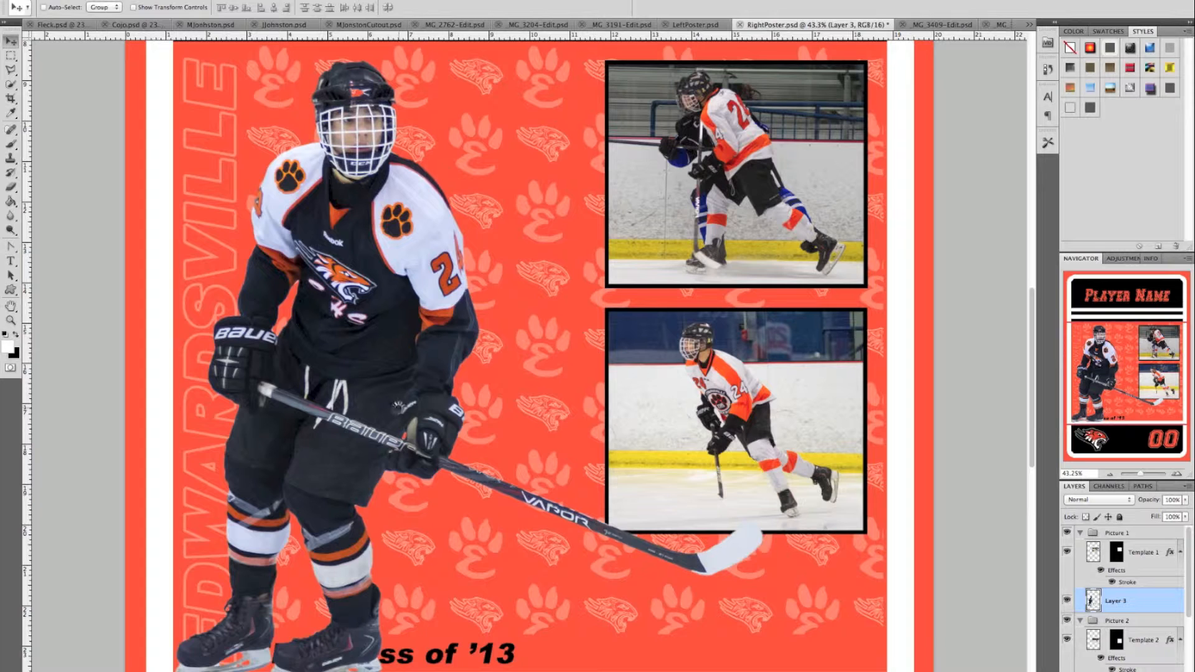
scroll(500, 372, down, 3)
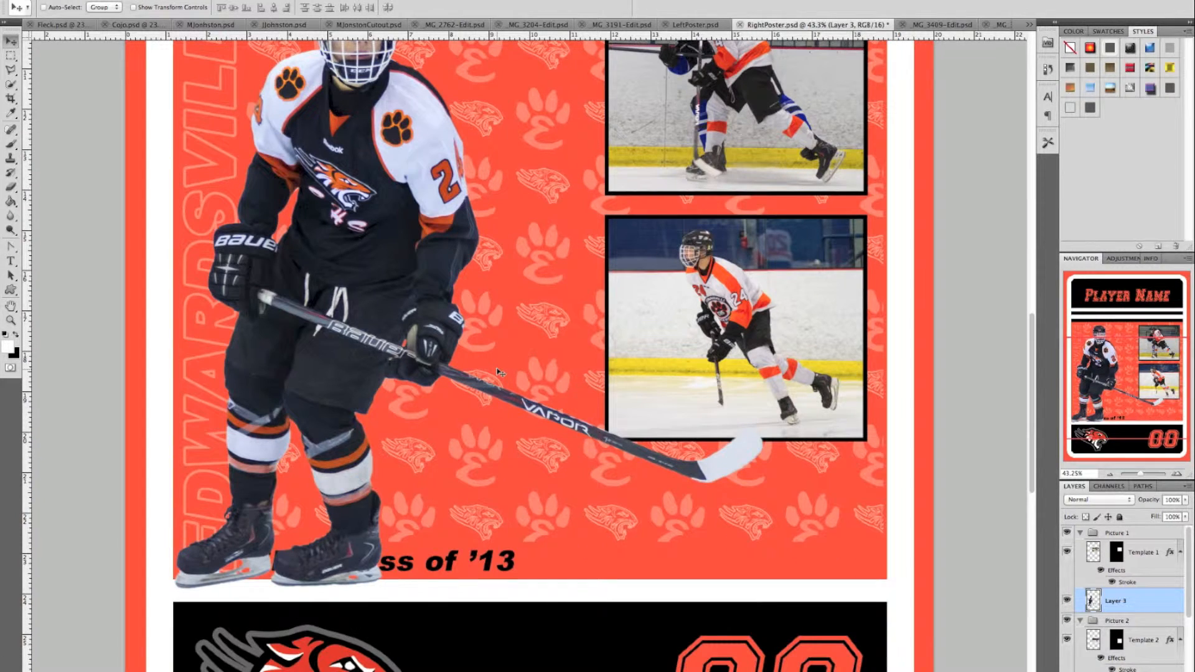
drag(295, 293, 293, 288)
scroll(927, 409, up, 3)
scroll(927, 409, up, 5)
scroll(927, 409, down, 5)
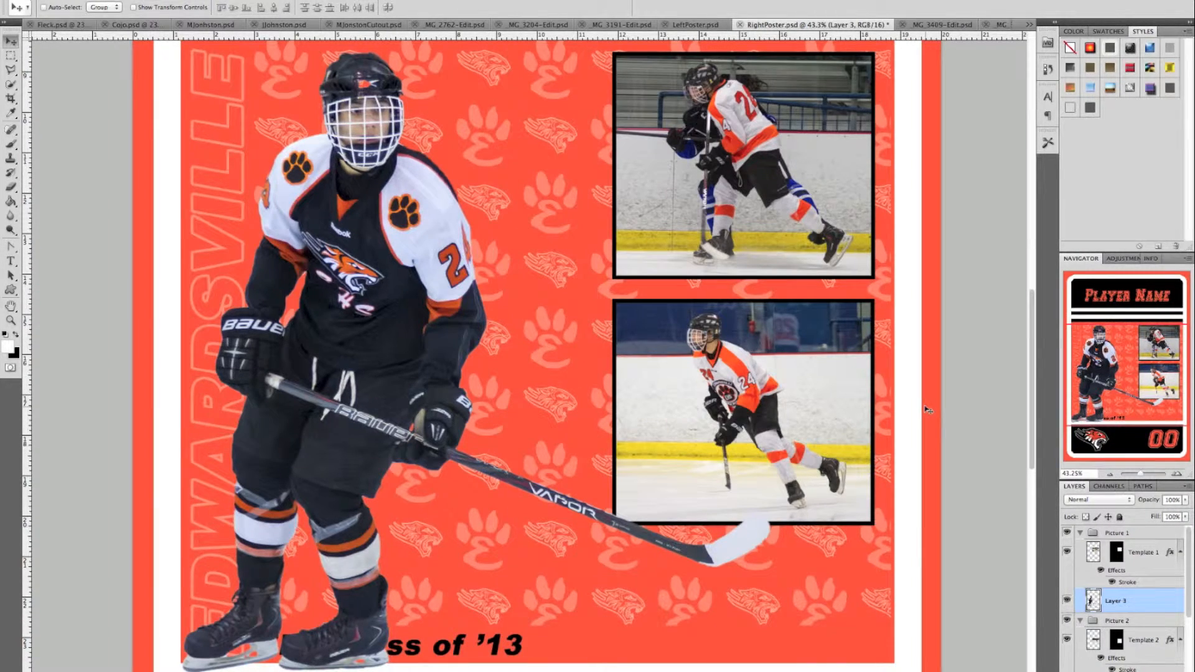
scroll(927, 409, down, 3)
scroll(927, 409, left, 1)
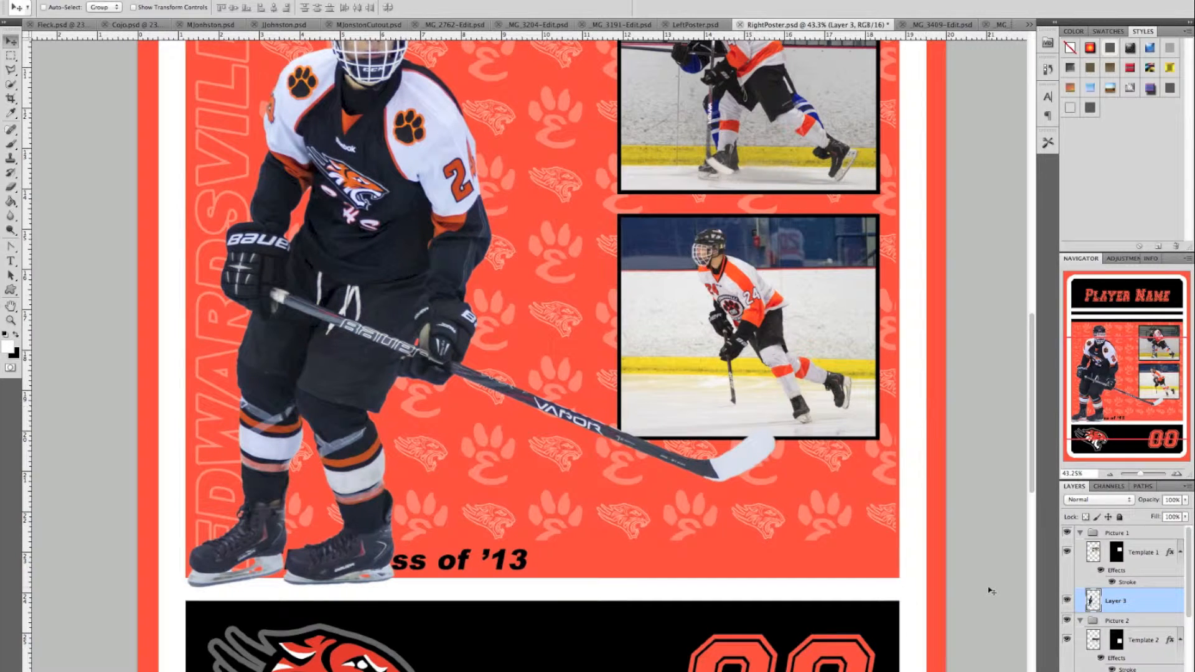
scroll(996, 589, down, 10)
scroll(995, 589, up, 10)
scroll(996, 589, right, 3)
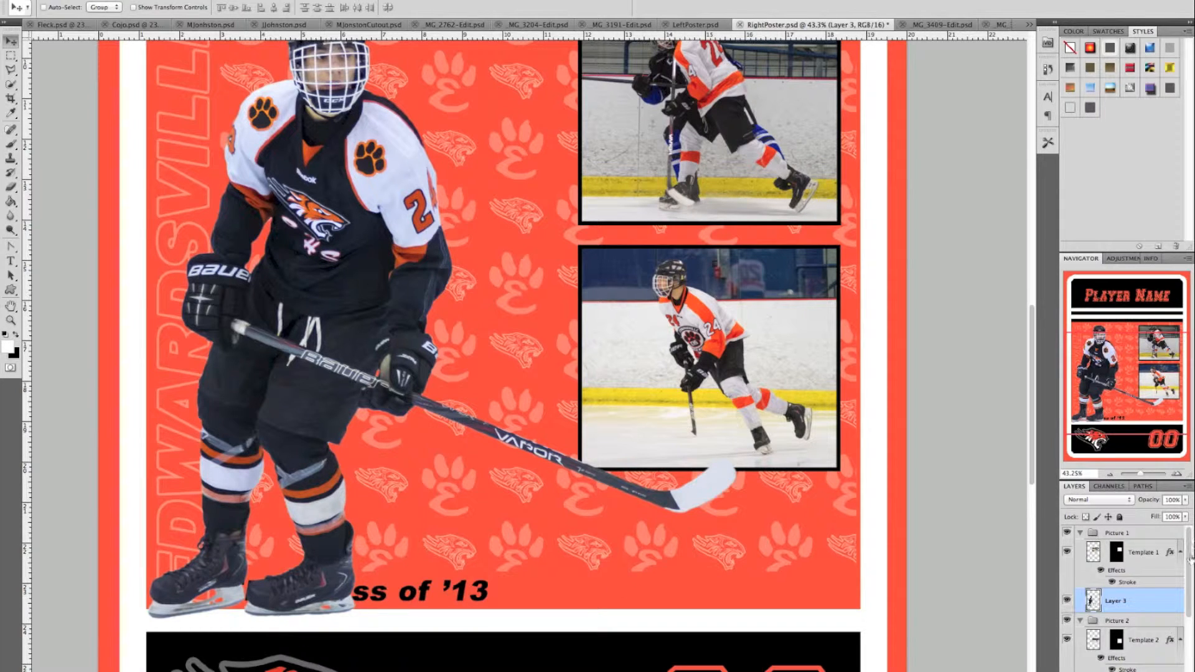
scroll(1148, 591, down, 3)
- Inside the Shape 1 smart object, shift the EHS Class of '13 text right, then return to RightPoster
double_click(1084, 659)
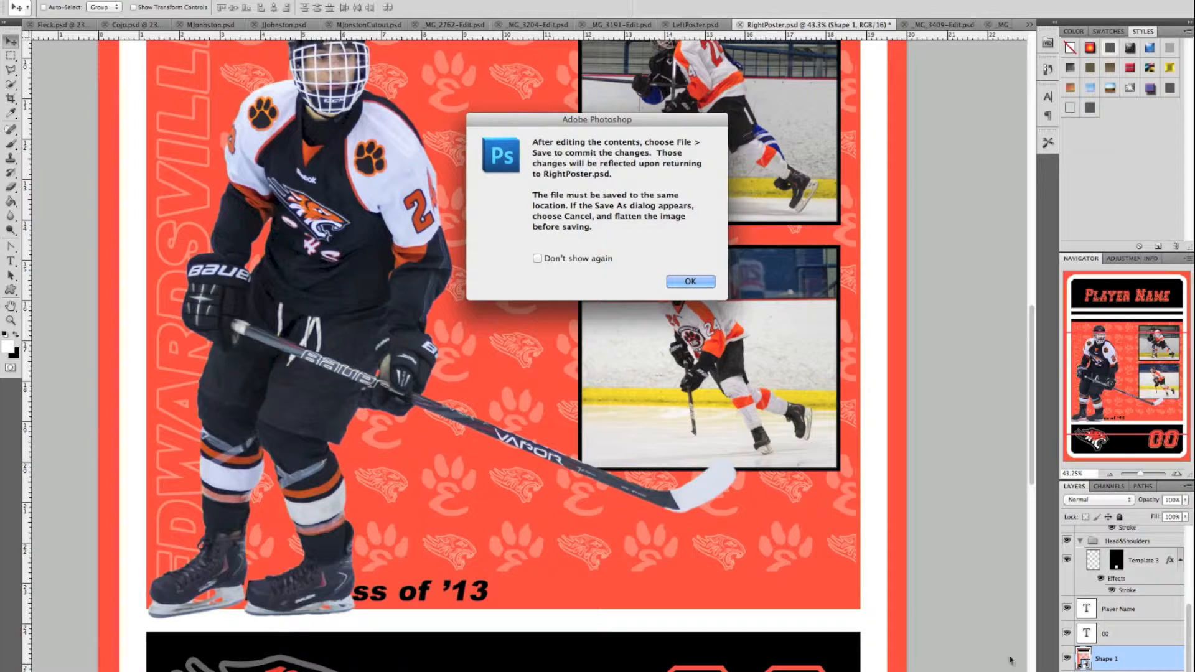
click(701, 280)
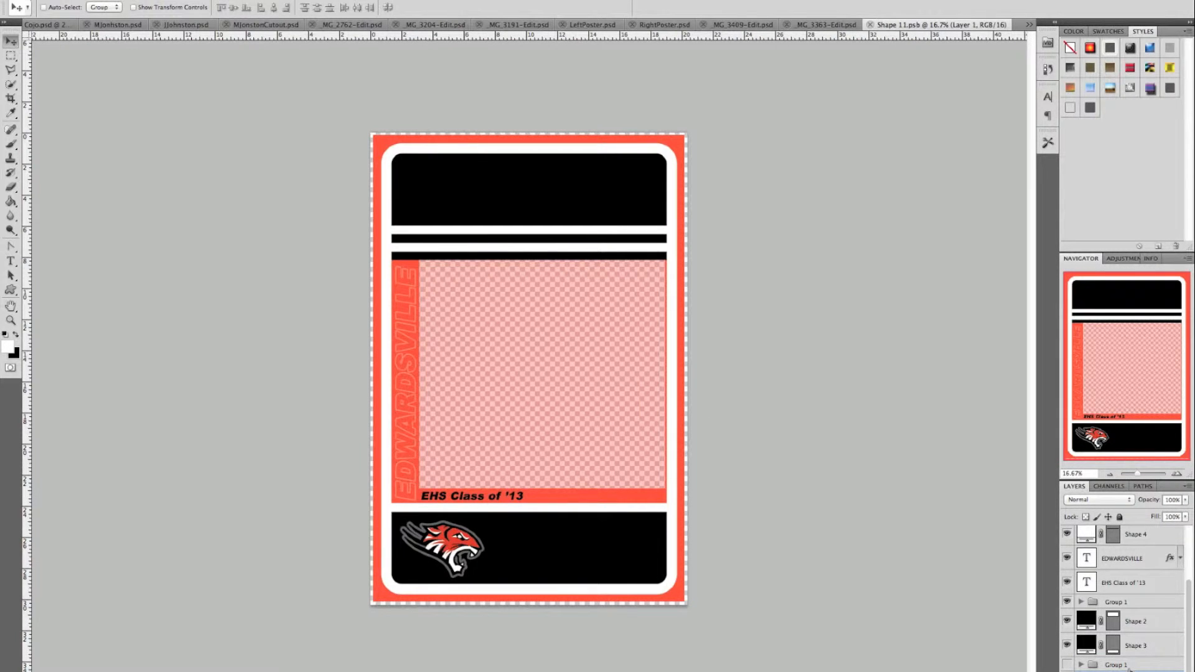
click(1119, 585)
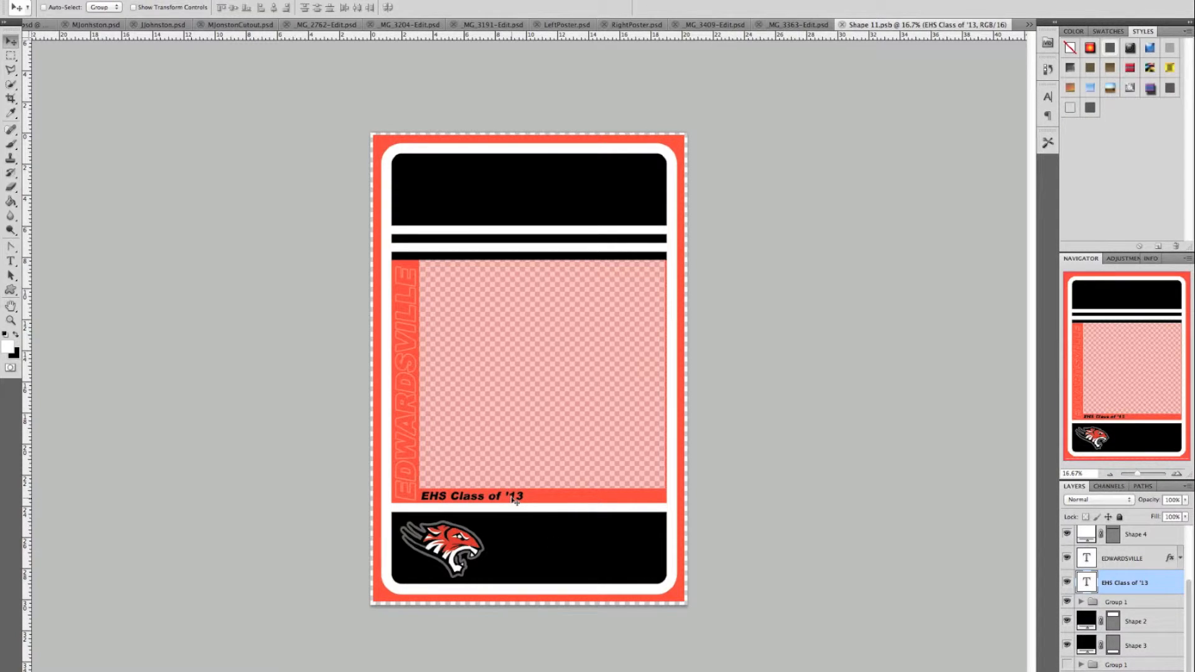
drag(513, 498, 624, 497)
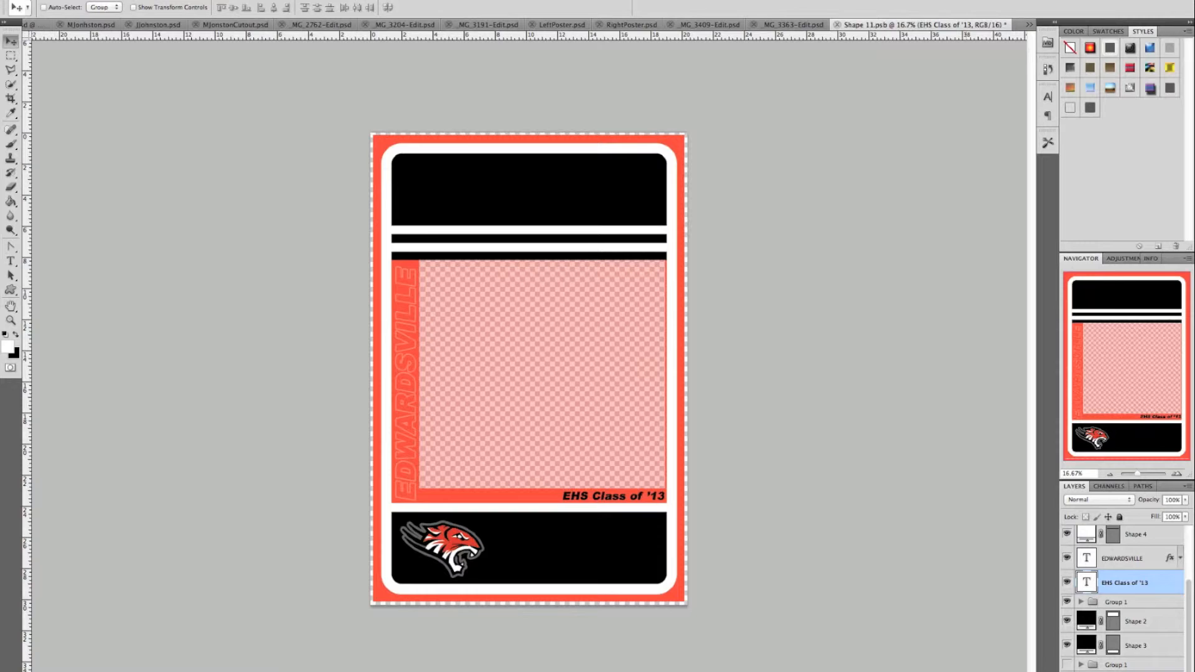
click(621, 24)
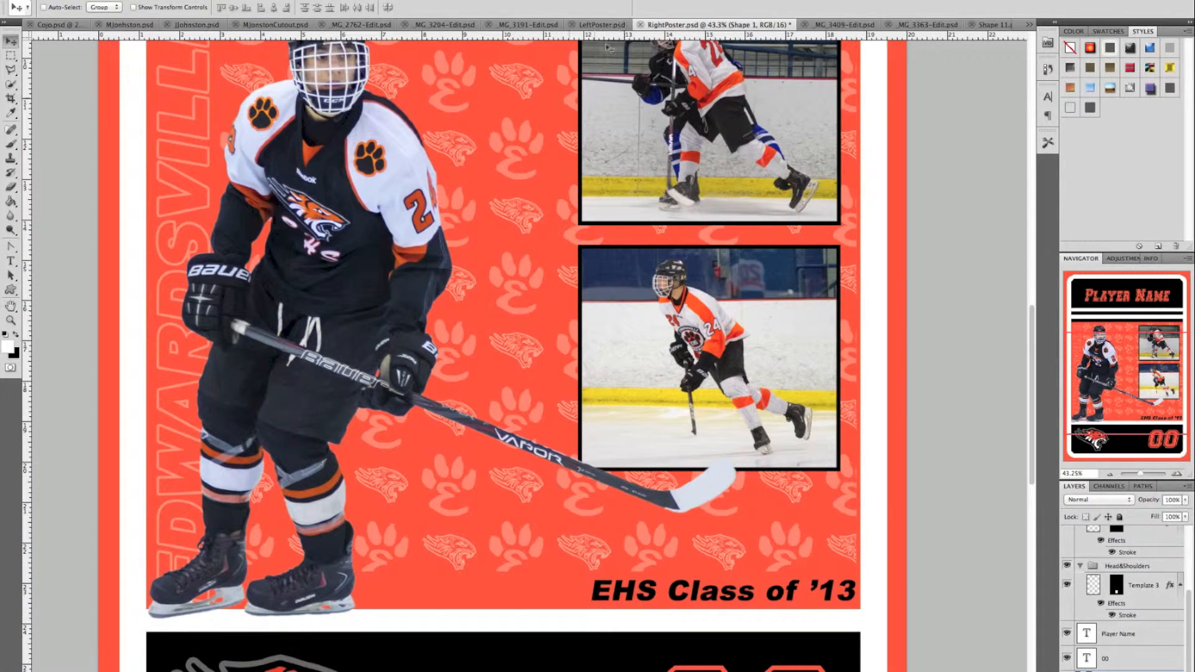
- Replace the 00 number placeholder text in the bottom banner with 24
scroll(529, 183, down, 5)
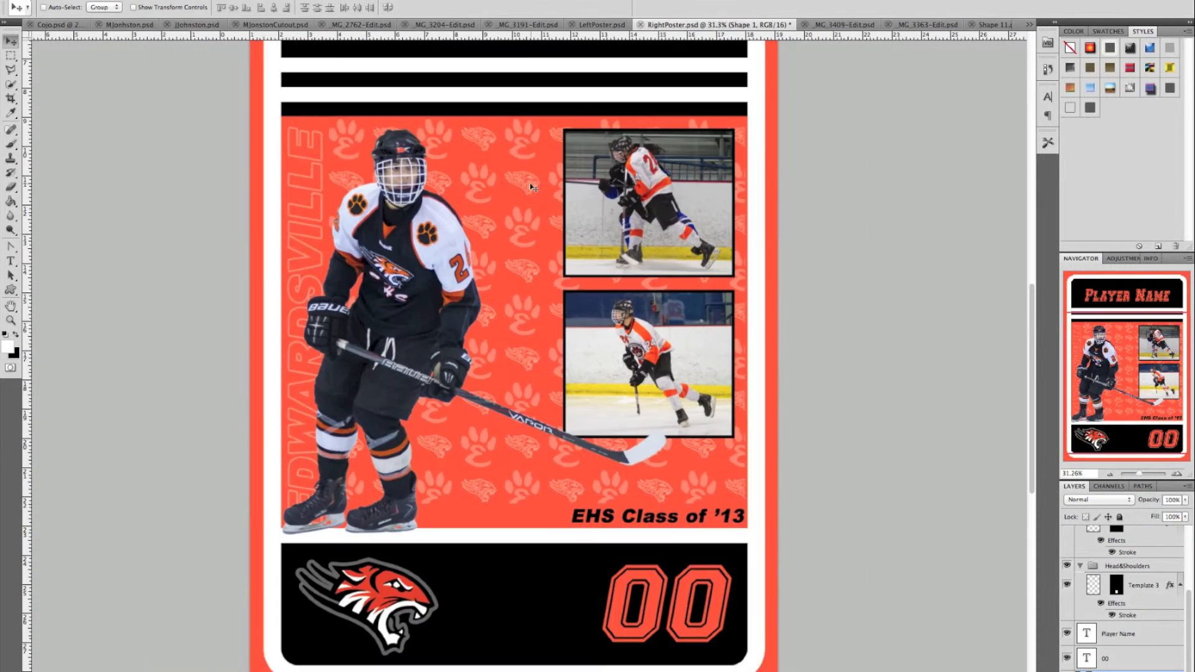
scroll(529, 183, down, 1)
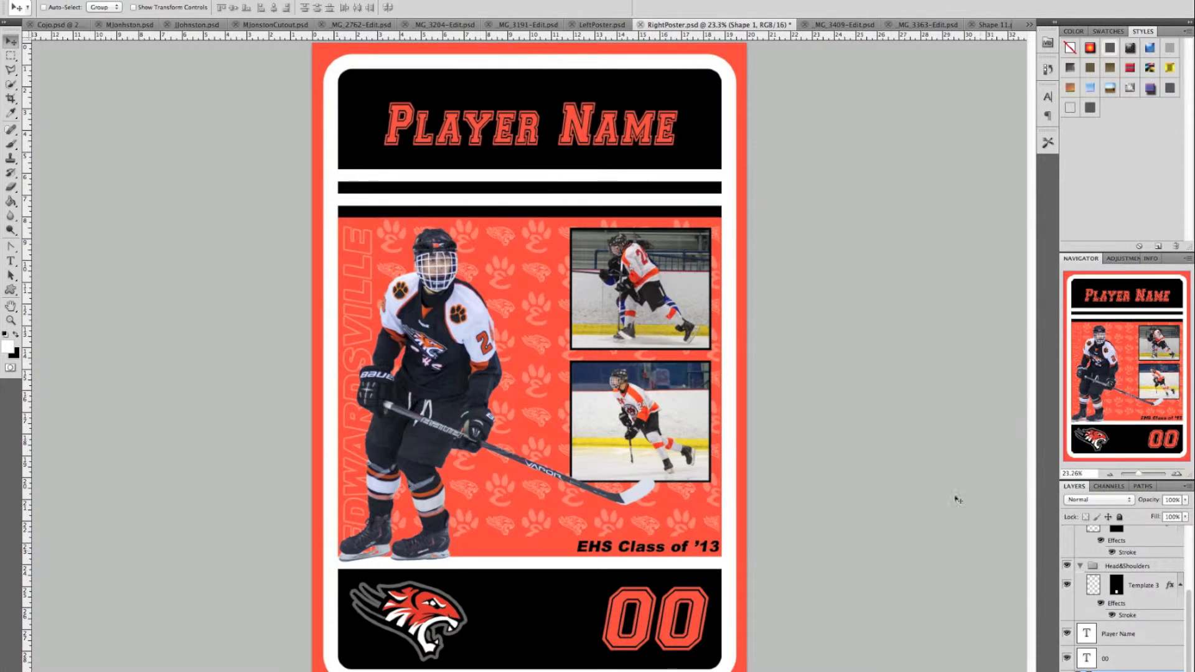
click(1091, 663)
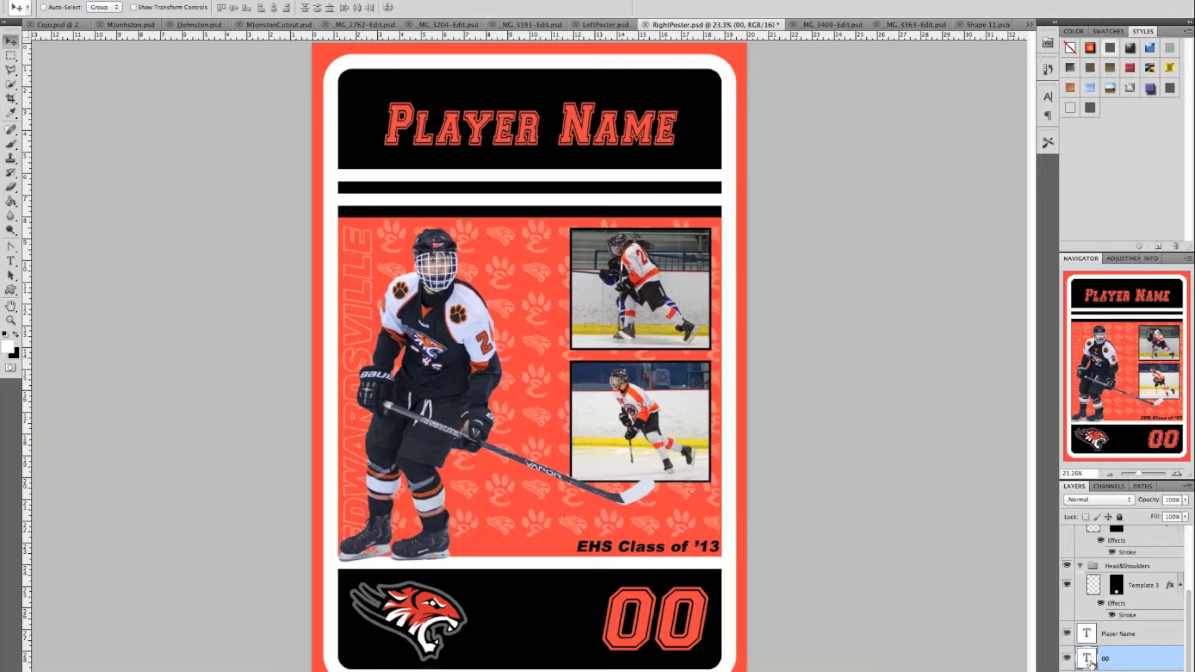
double_click(1087, 659)
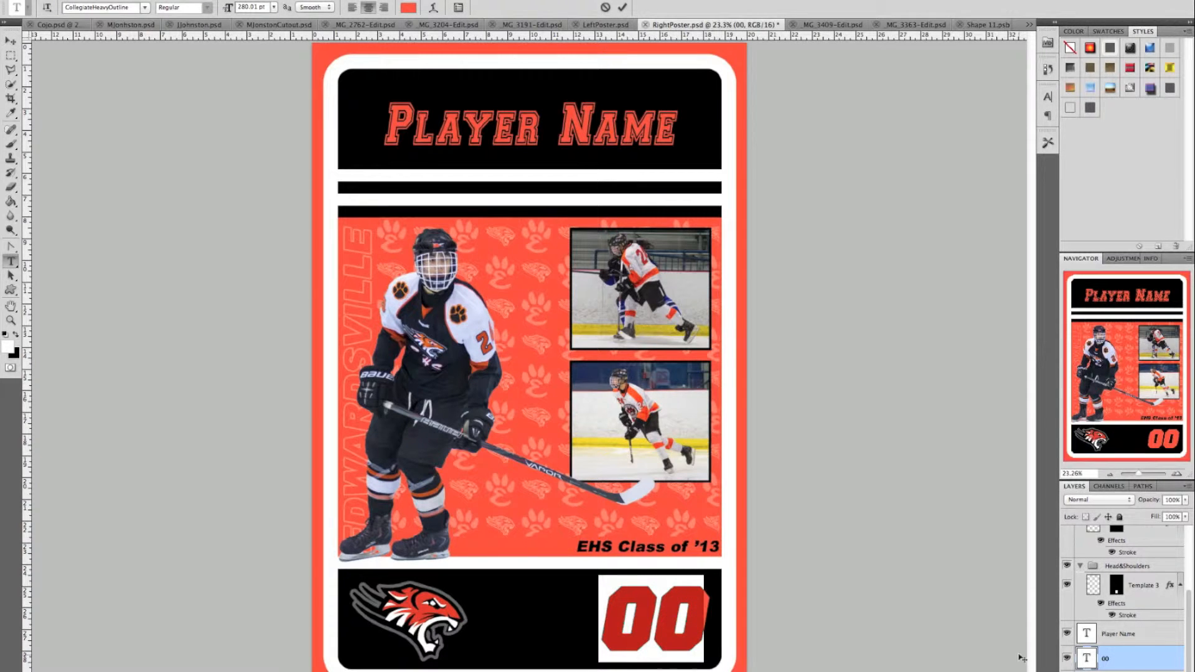
text(24)
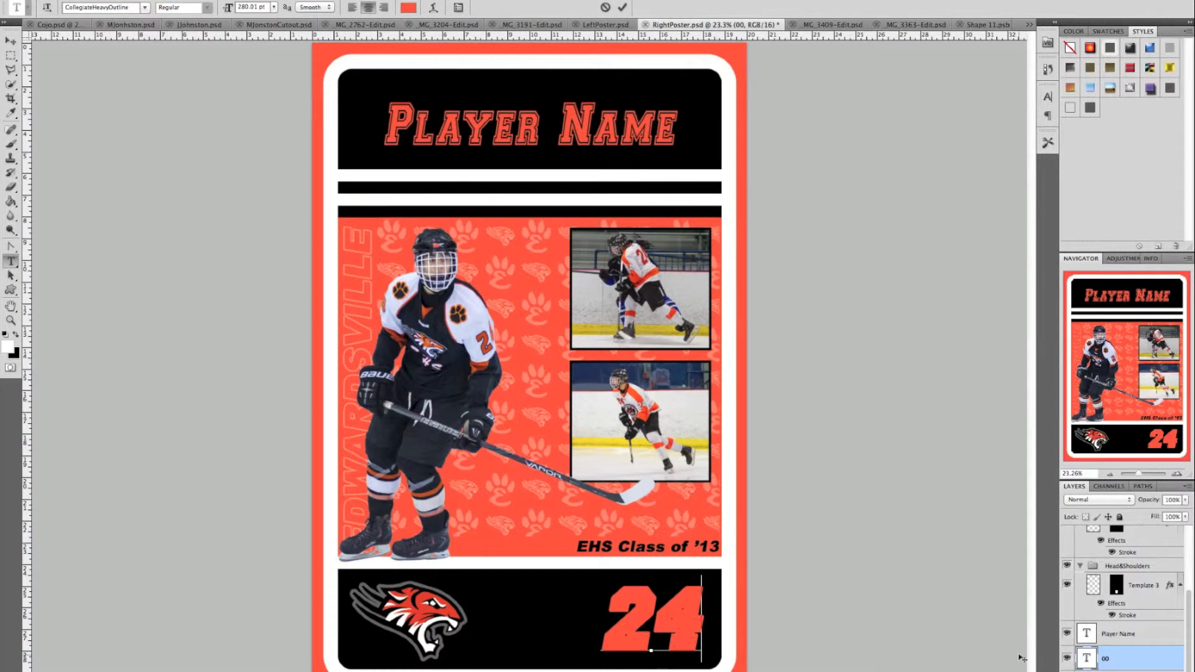
key(ctrl+Return)
key(v)
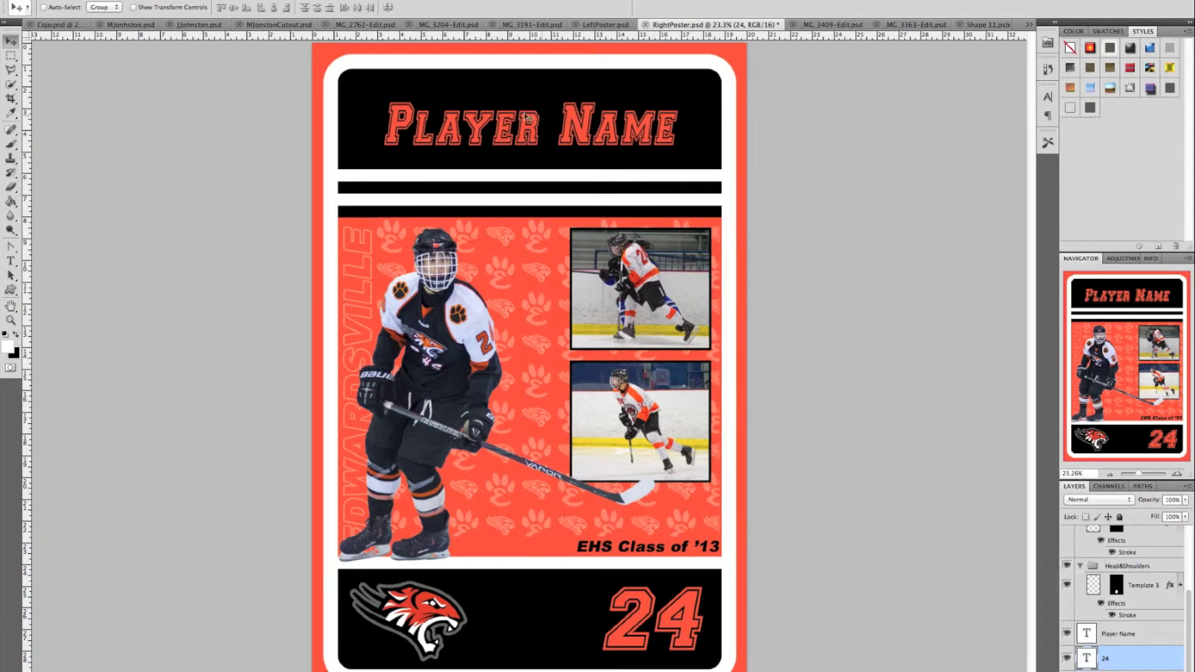
- Overwrite the Player Name placeholder text with the player's full name and commit the edit
double_click(1086, 634)
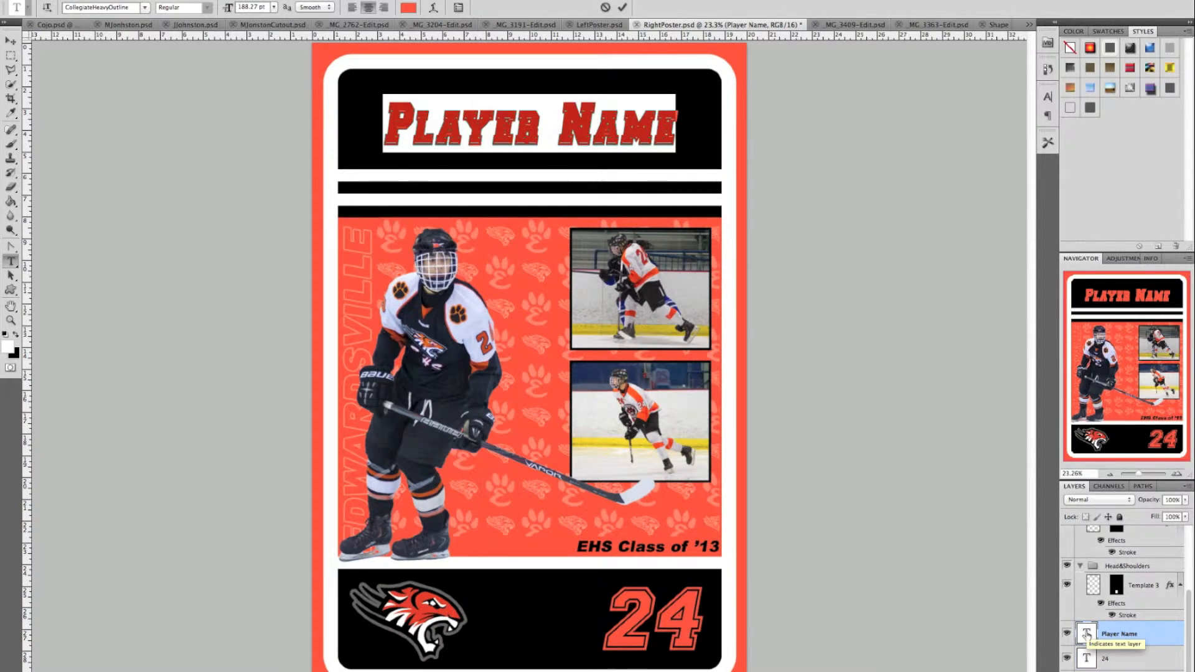
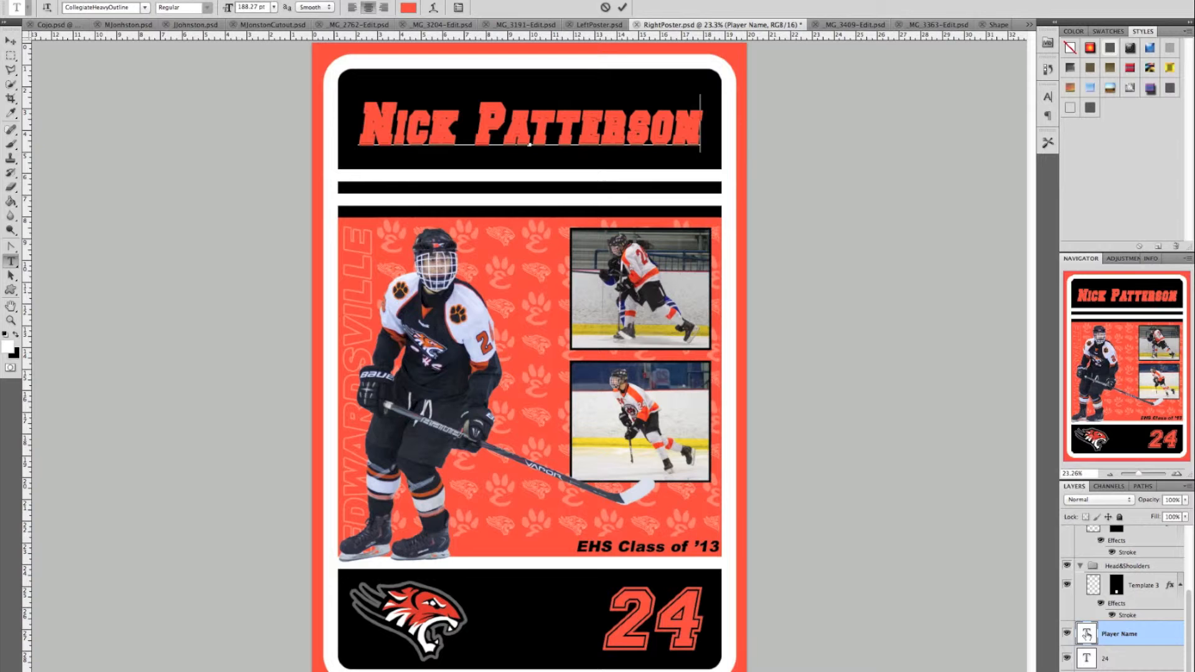
click(621, 7)
key(v)
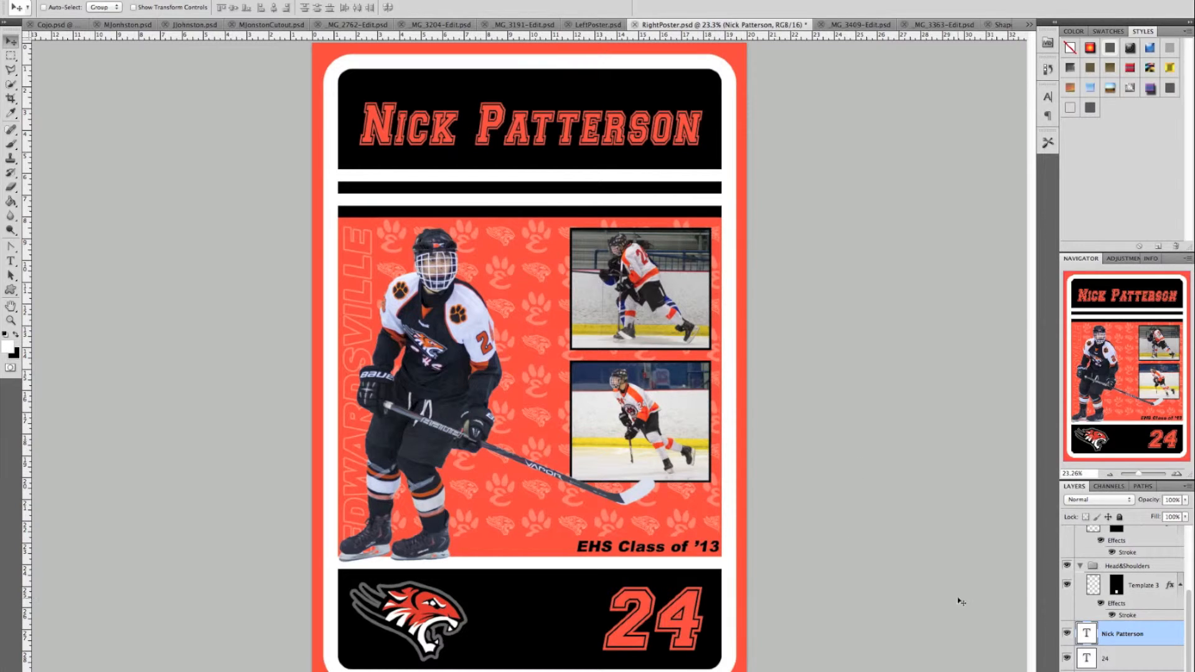
- Select both the 24 and player-name text layers and start Duplicate Layers targeting RightPoster.psd
click(1117, 660)
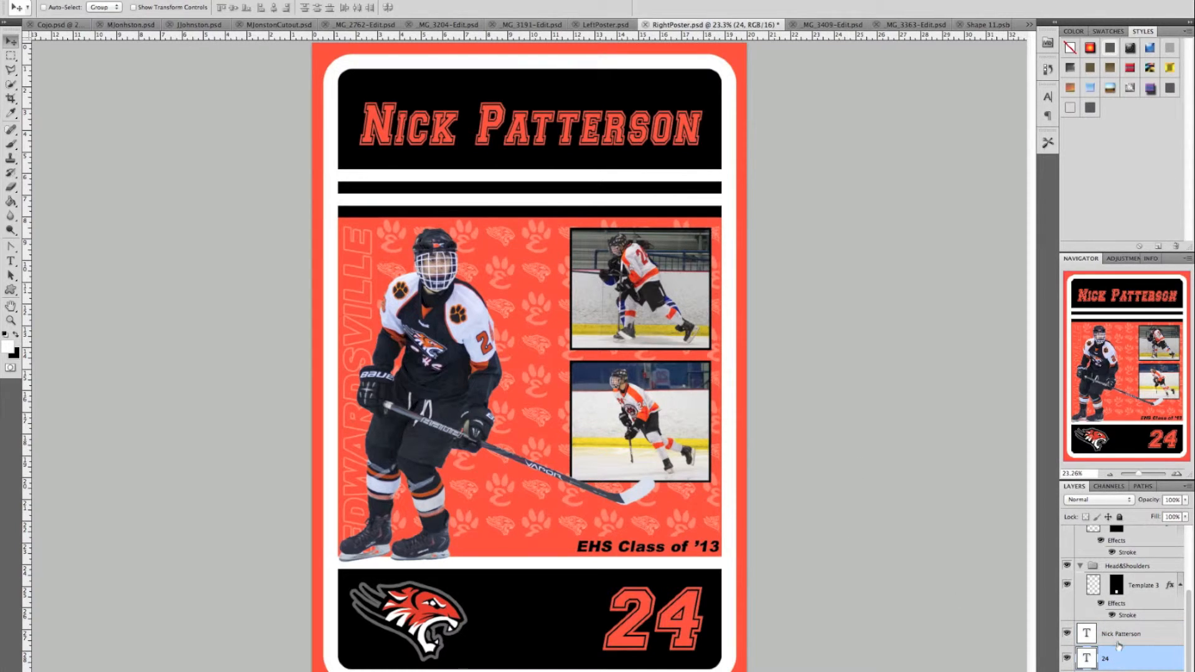
shift+click(1118, 635)
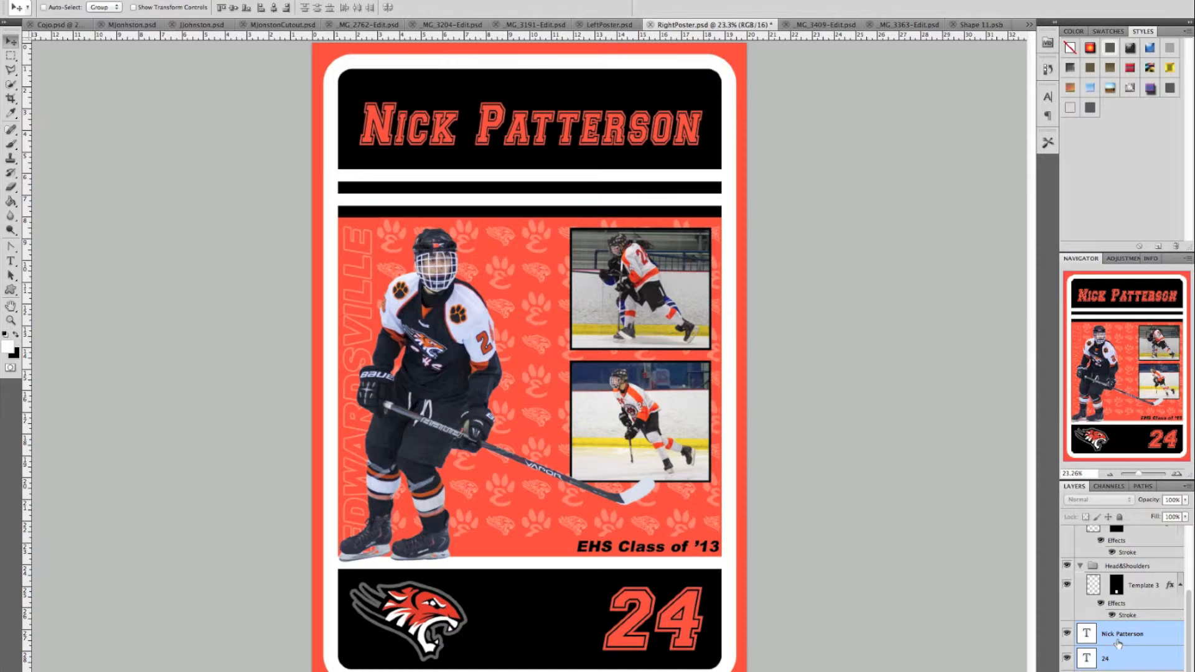
right_click(1118, 643)
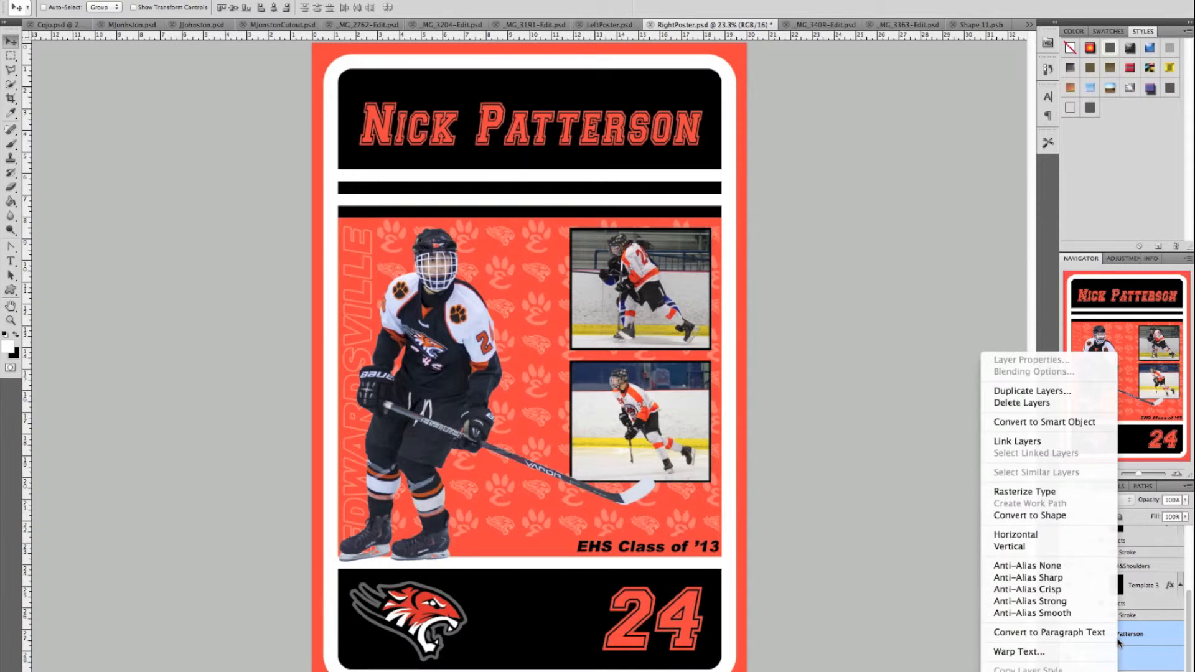
click(1053, 390)
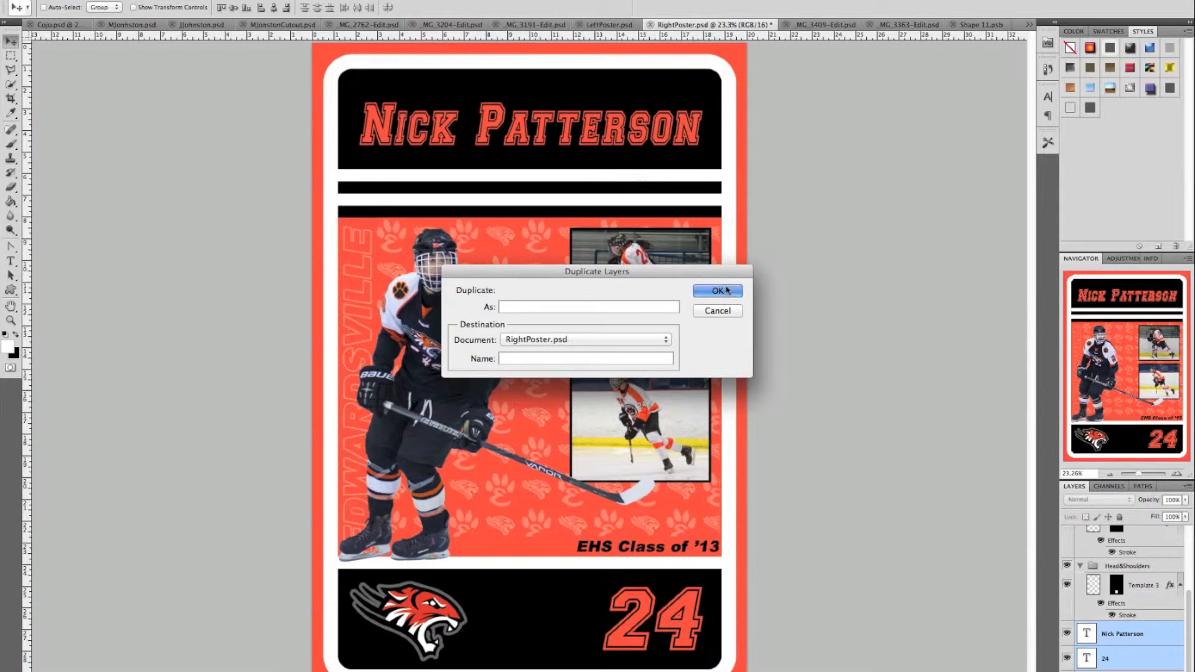